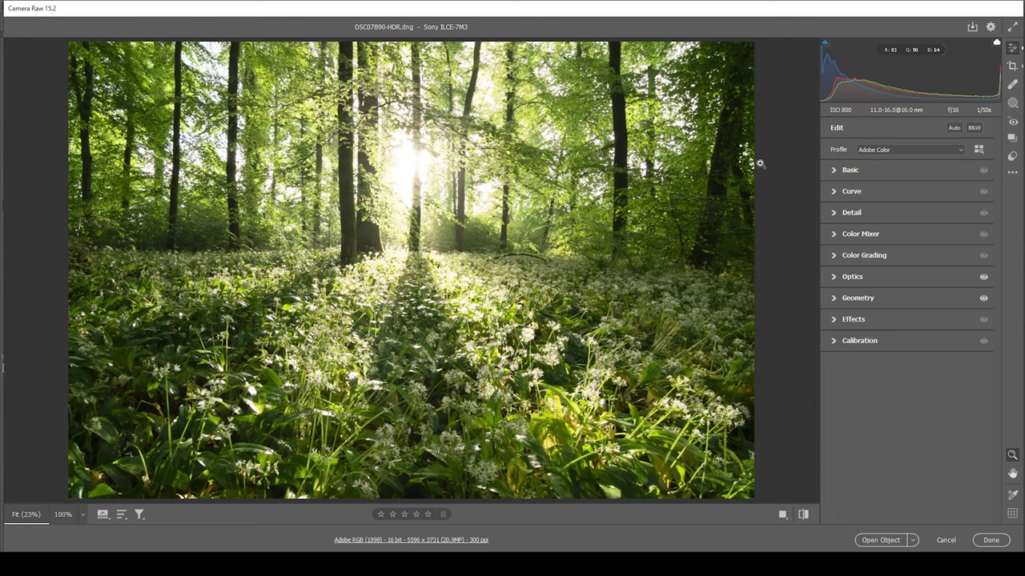
- Apply the Adobe Standard profile, then set Temperature to 5750 and Contrast to -15
click(878, 153)
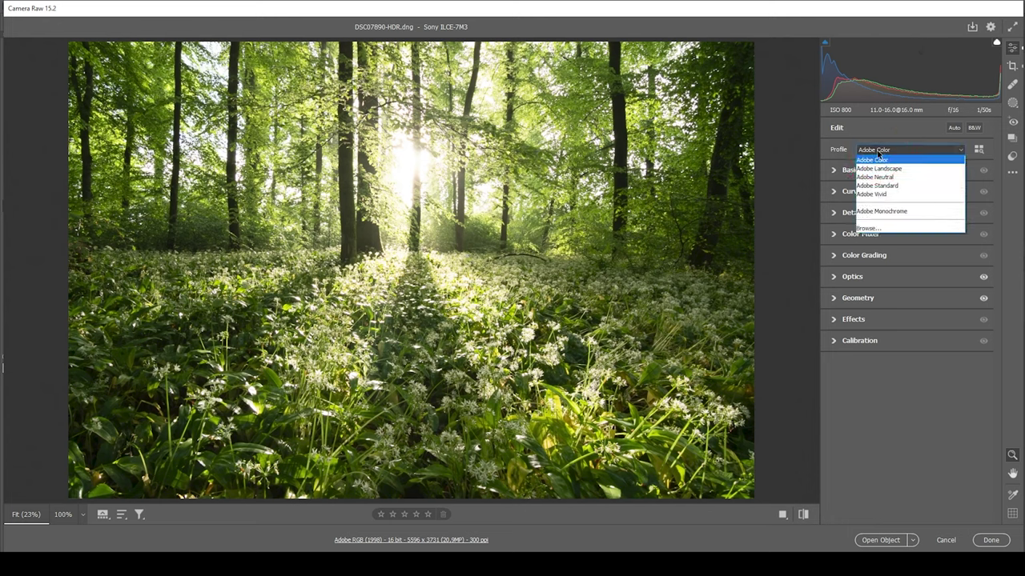
click(890, 187)
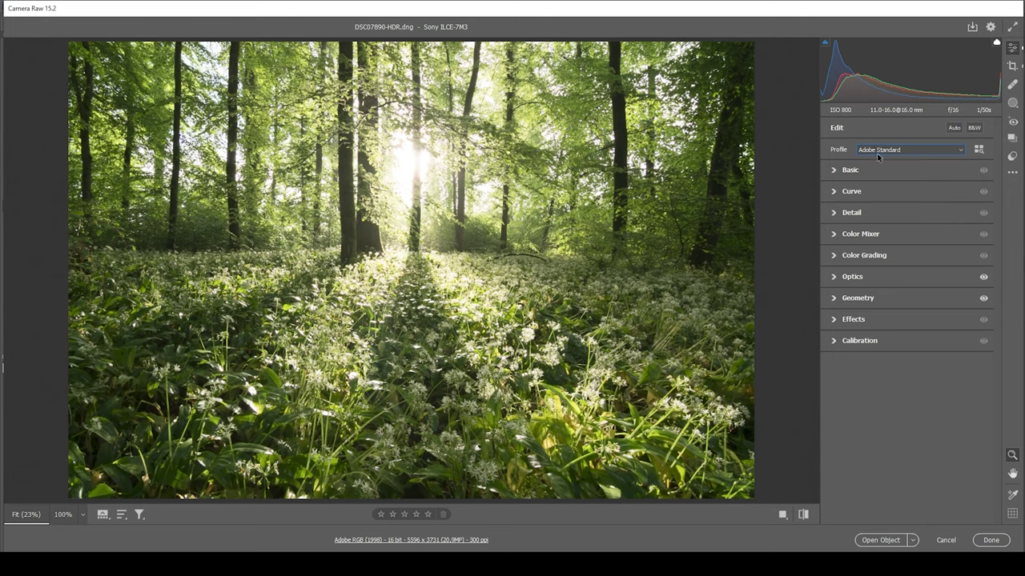
click(836, 173)
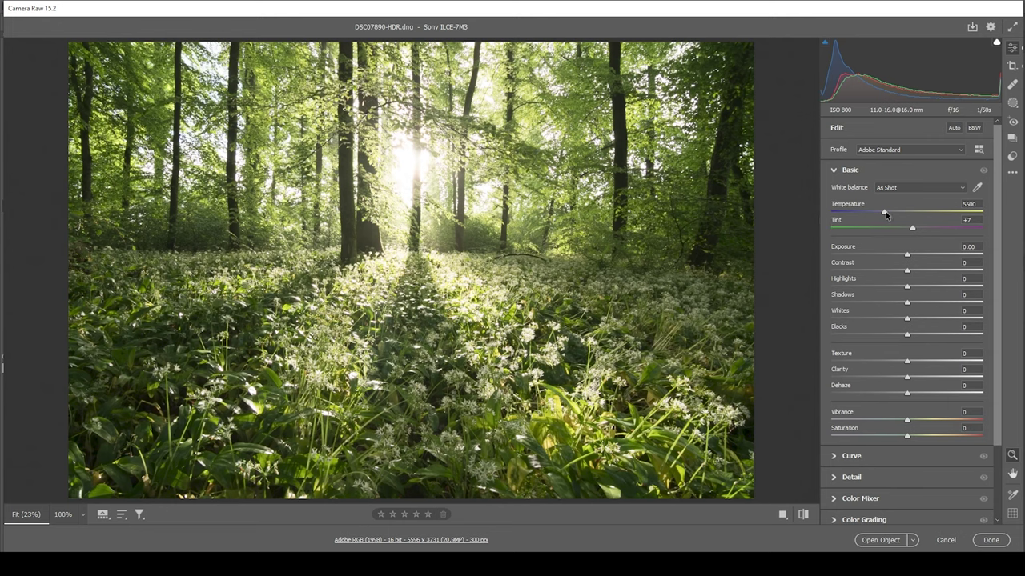
drag(886, 211, 887, 213)
drag(889, 212, 890, 214)
drag(907, 273, 896, 273)
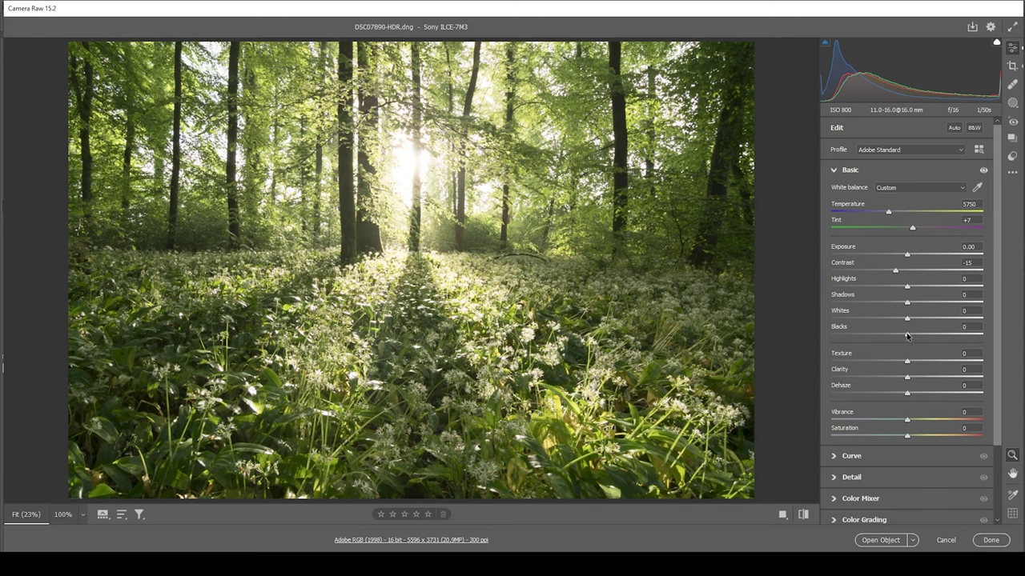
- In the Basic panel, set Blacks to +32, Highlights to -67 and Shadows to -64
drag(908, 335, 933, 337)
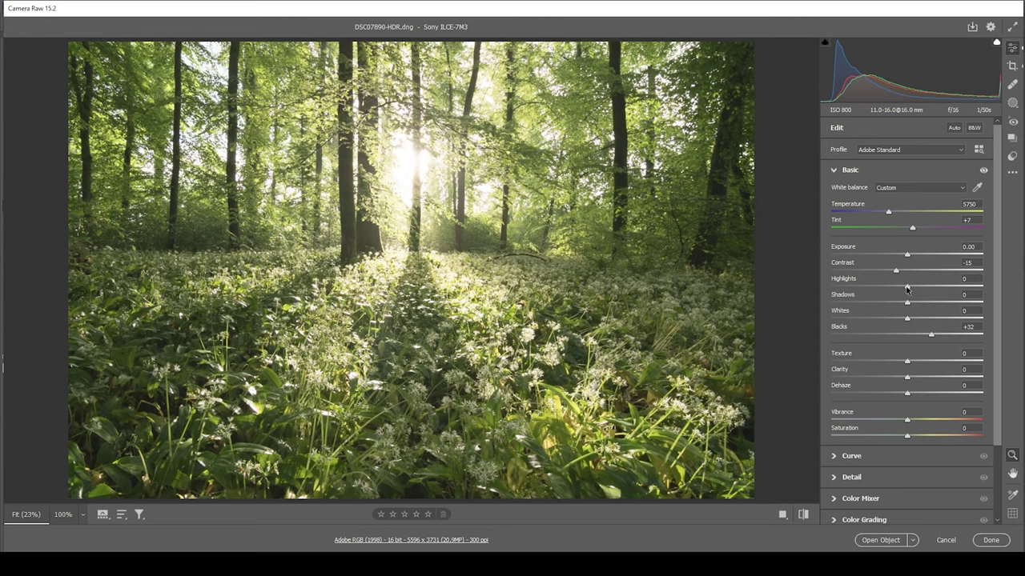
drag(907, 289, 855, 292)
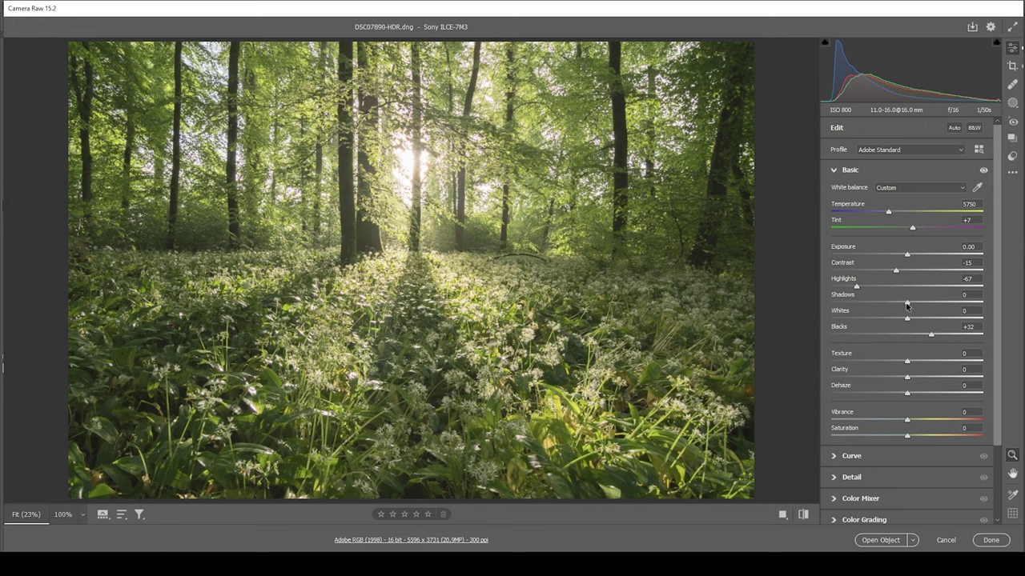
drag(907, 305, 862, 304)
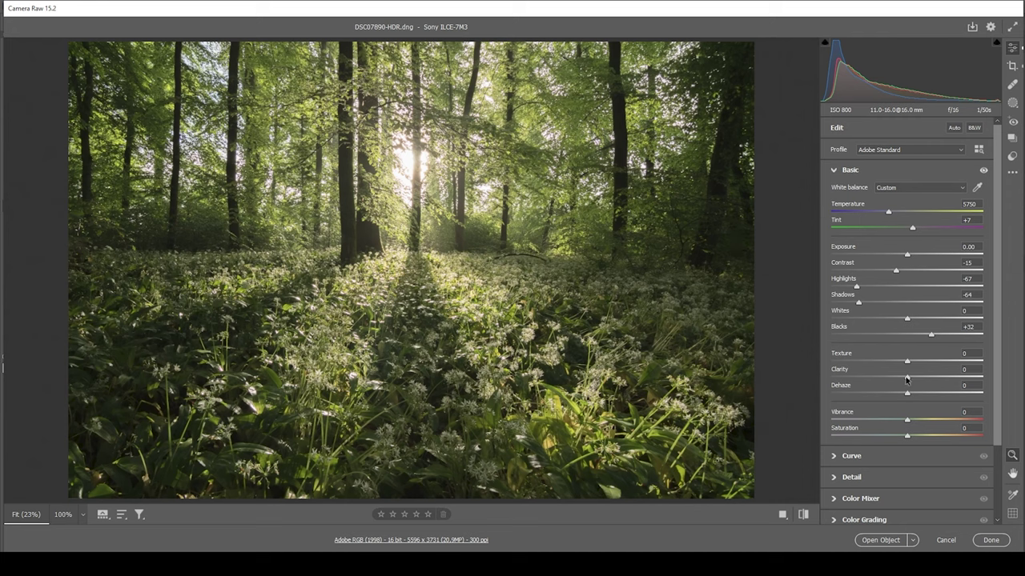
- Drop Clarity to -20 and Dehaze to -17 for a softer, hazier forest look
drag(908, 377, 890, 380)
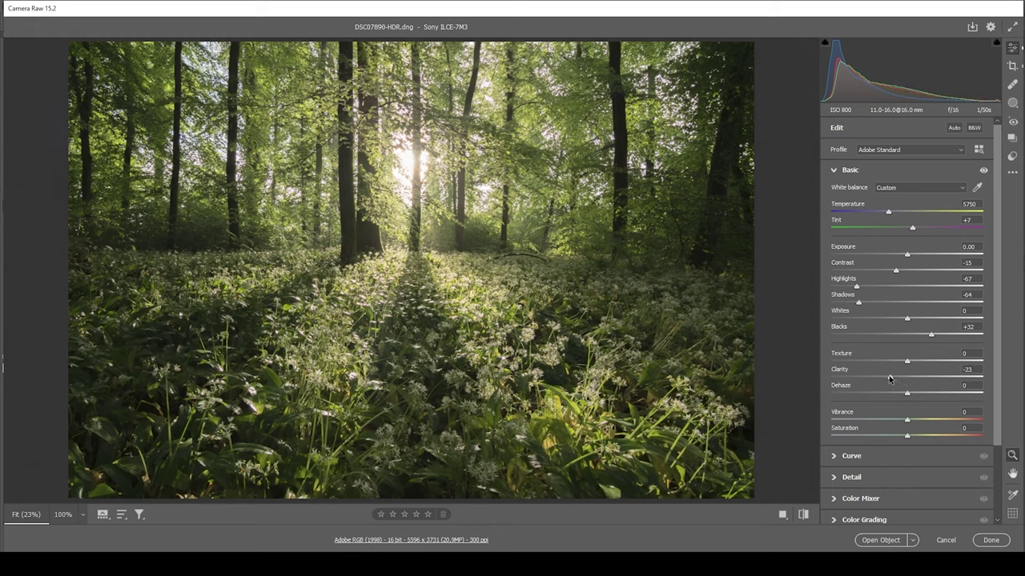
drag(889, 379, 891, 379)
mouse_move(850, 372)
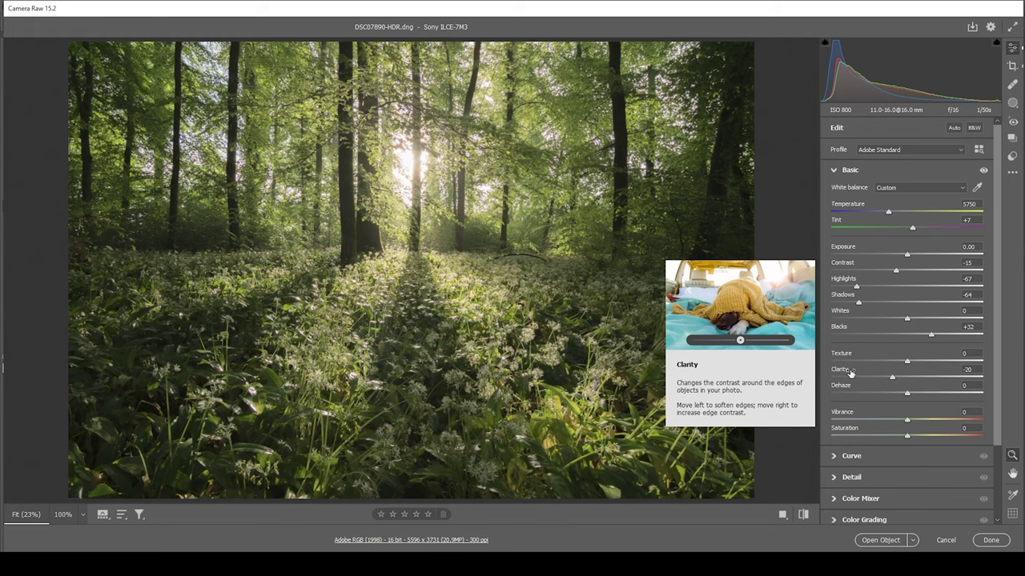
drag(907, 394, 896, 394)
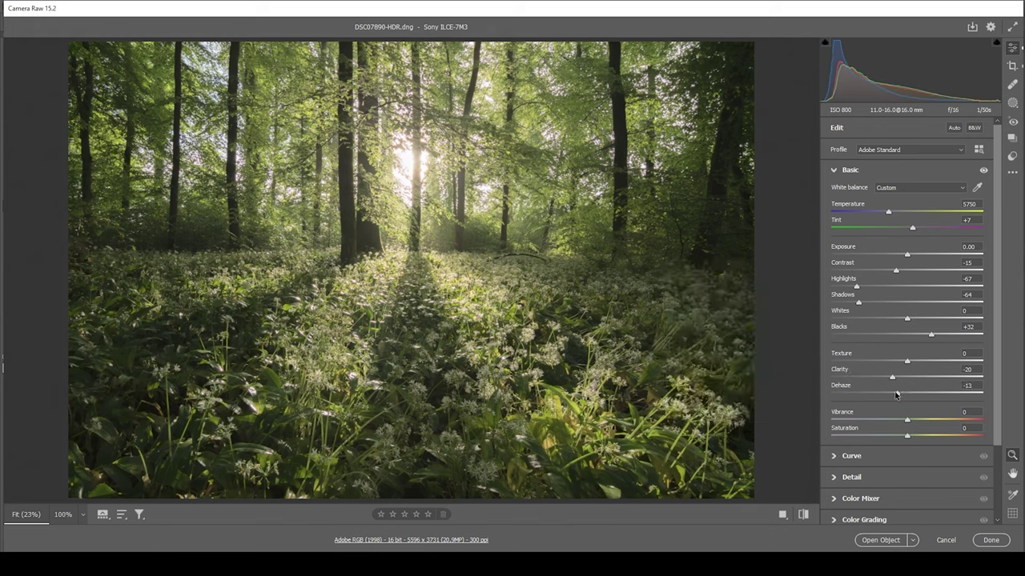
drag(893, 394, 893, 395)
- Compare the edit against the original view, then raise Vibrance to +19
click(804, 517)
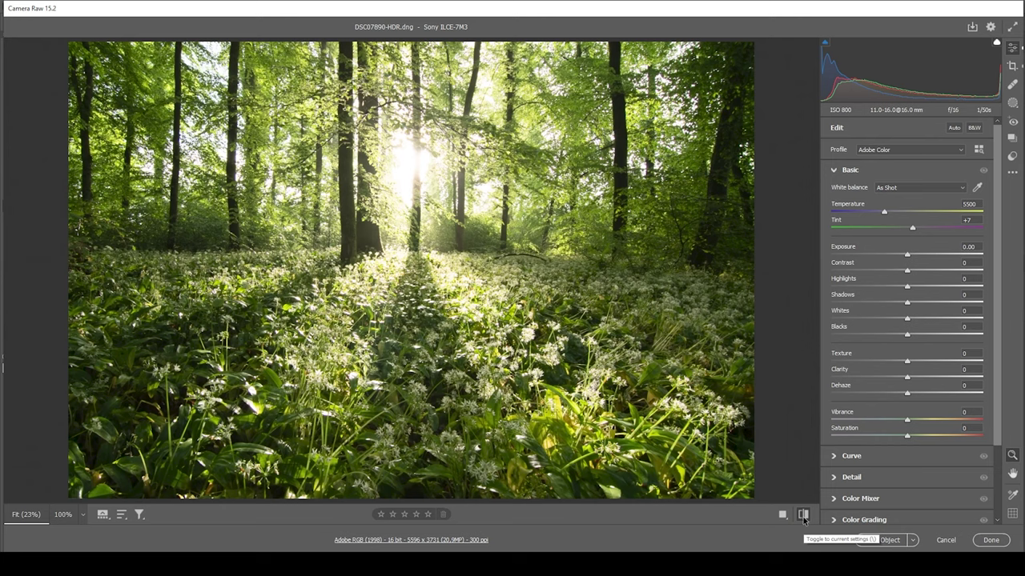
click(804, 517)
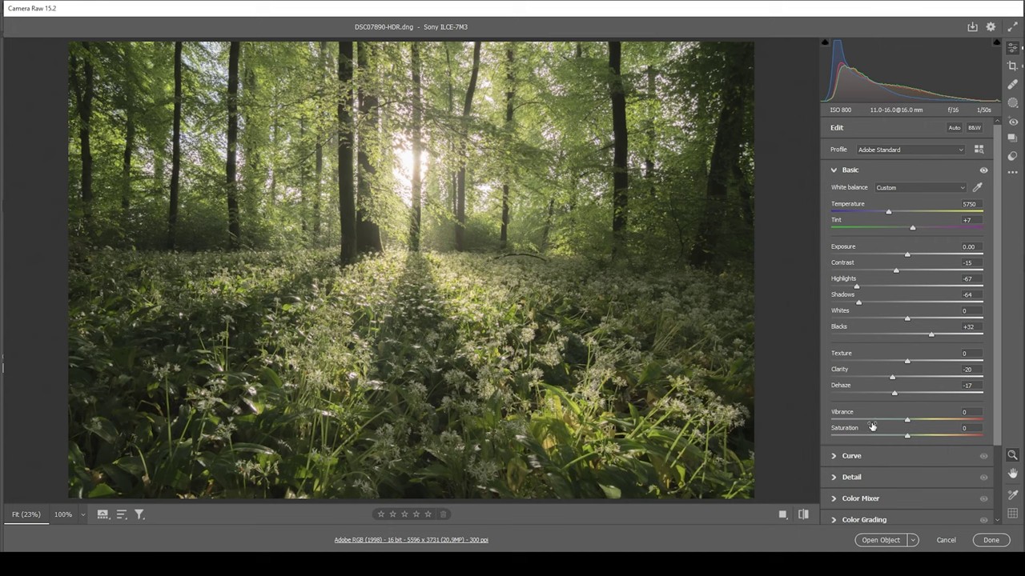
mouse_move(908, 422)
mouse_down()
mouse_move(921, 428)
mouse_move(910, 439)
mouse_up()
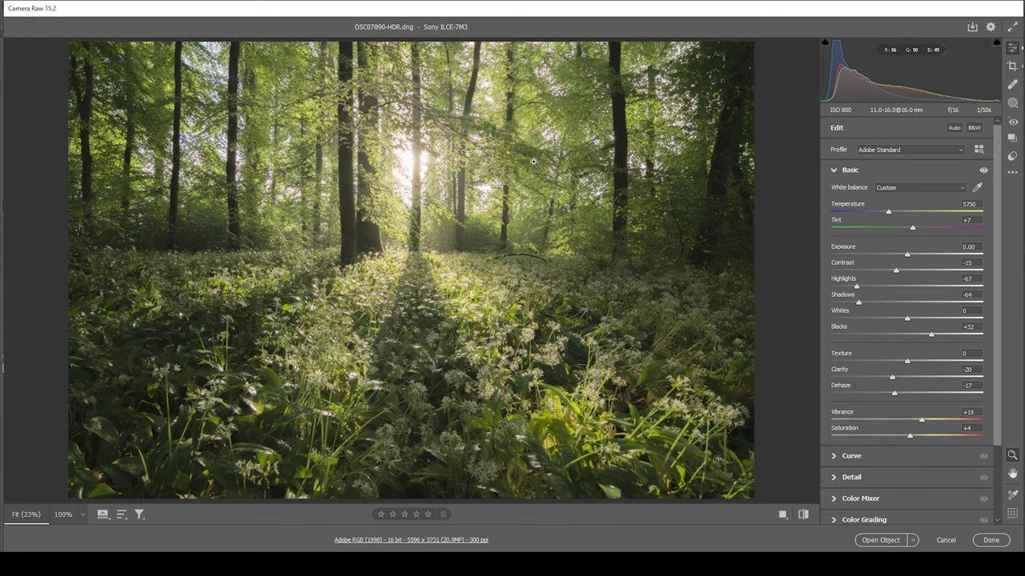
- Draw a linear gradient mask over the lower half, with Contrast +13 and Whites +16
click(1011, 105)
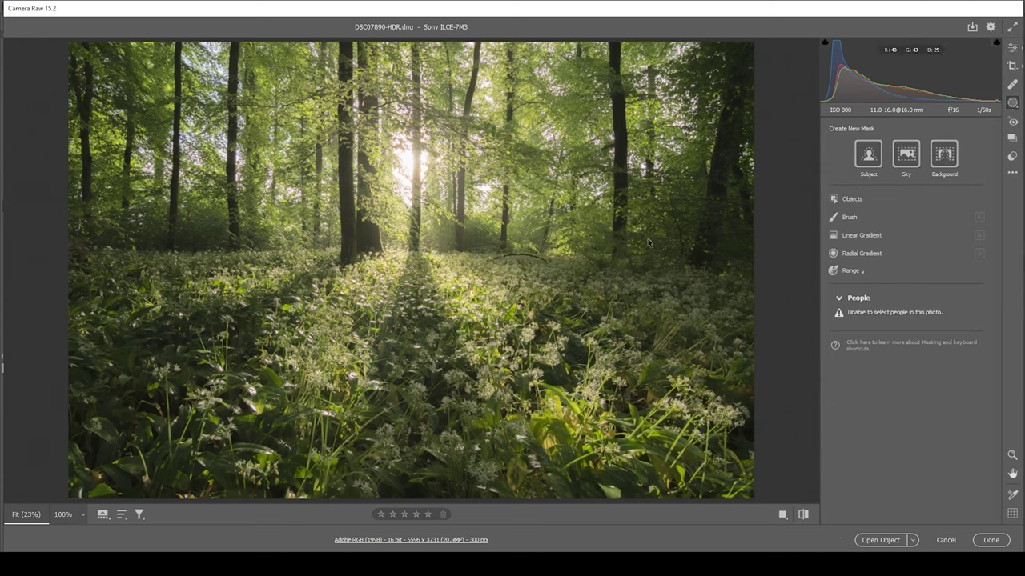
click(854, 237)
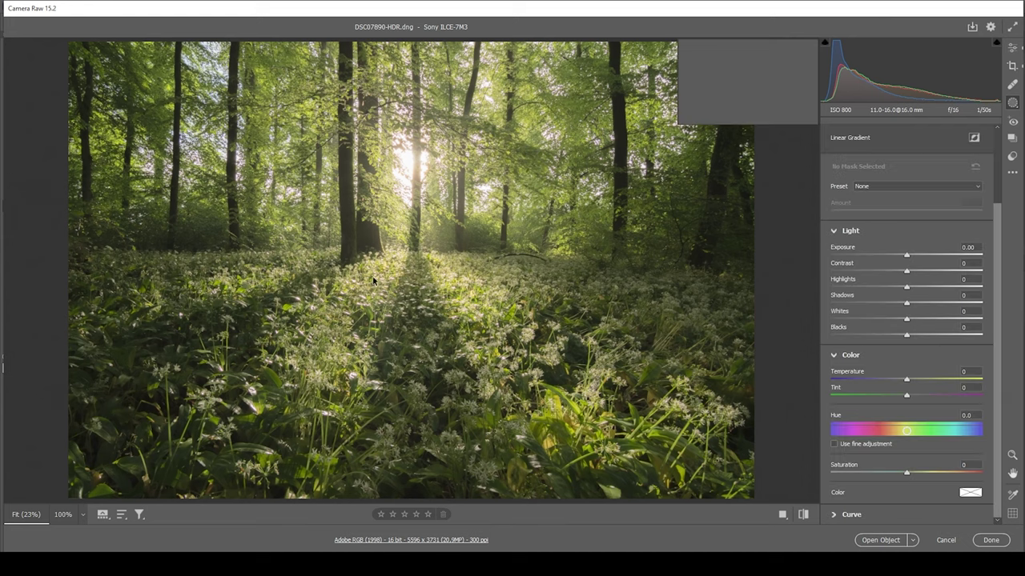
drag(414, 274, 411, 282)
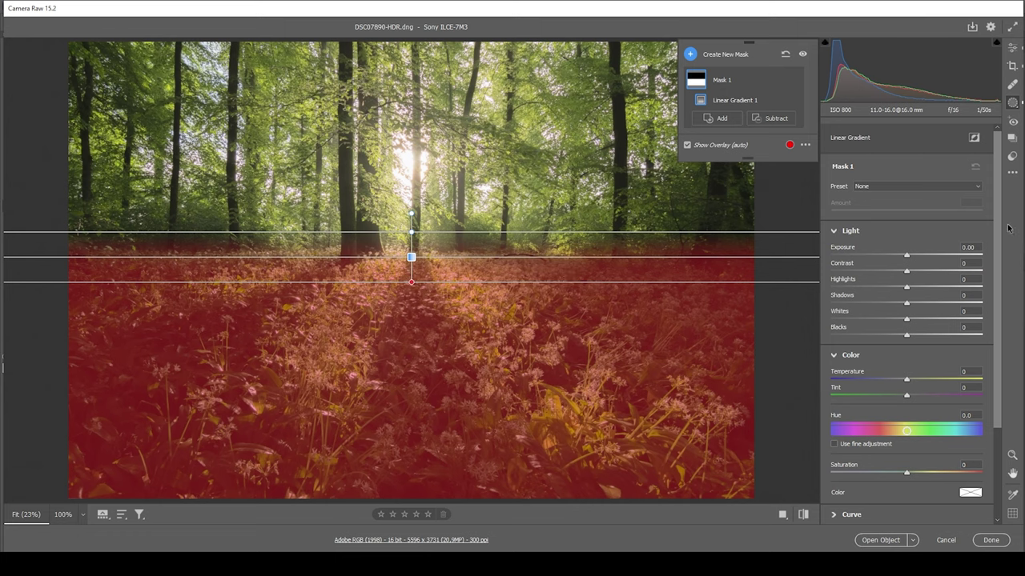
drag(906, 273, 916, 274)
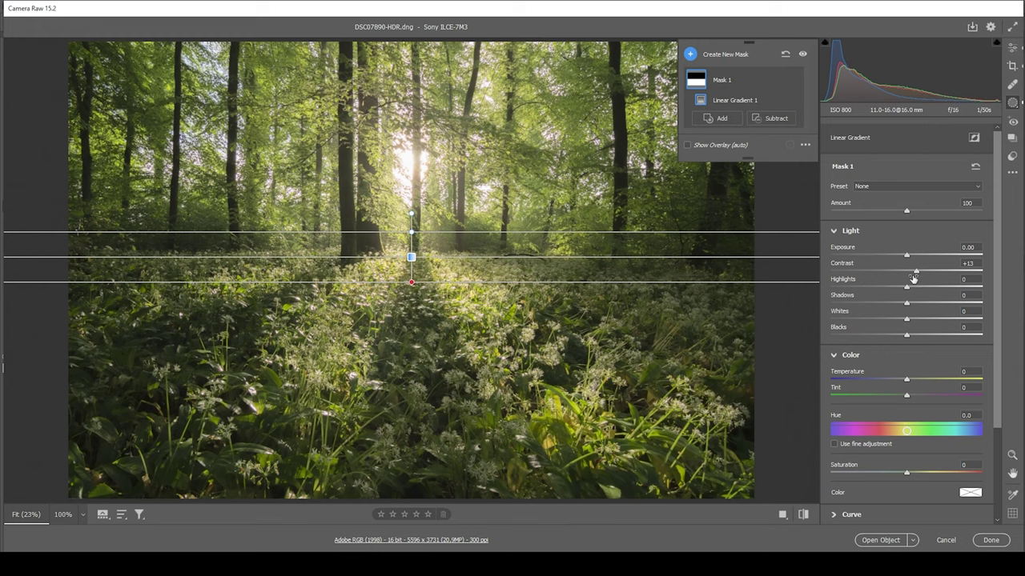
drag(907, 322, 919, 321)
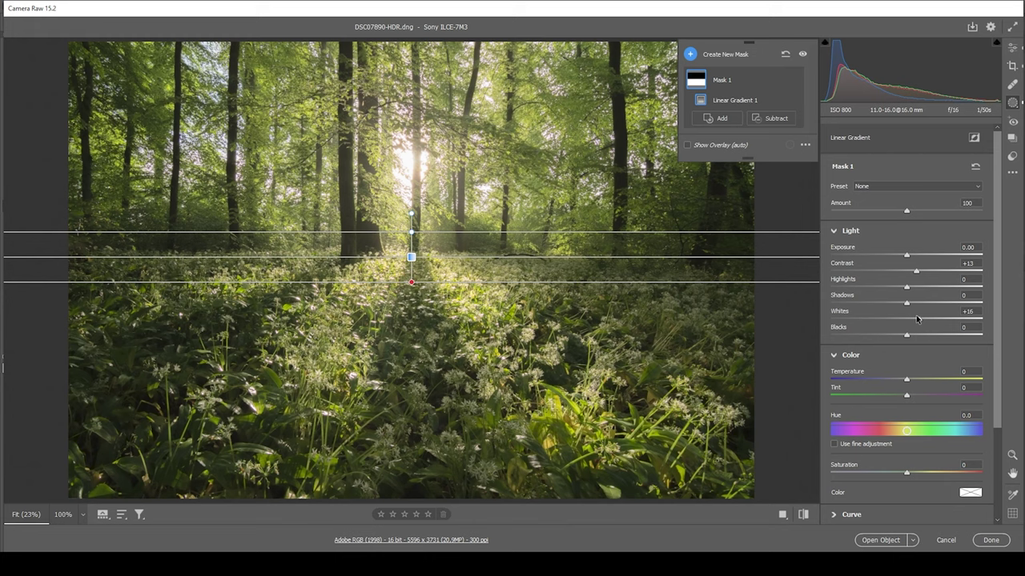
- Draw a second linear gradient mask across the bottom foreground and widen its falloff
click(691, 54)
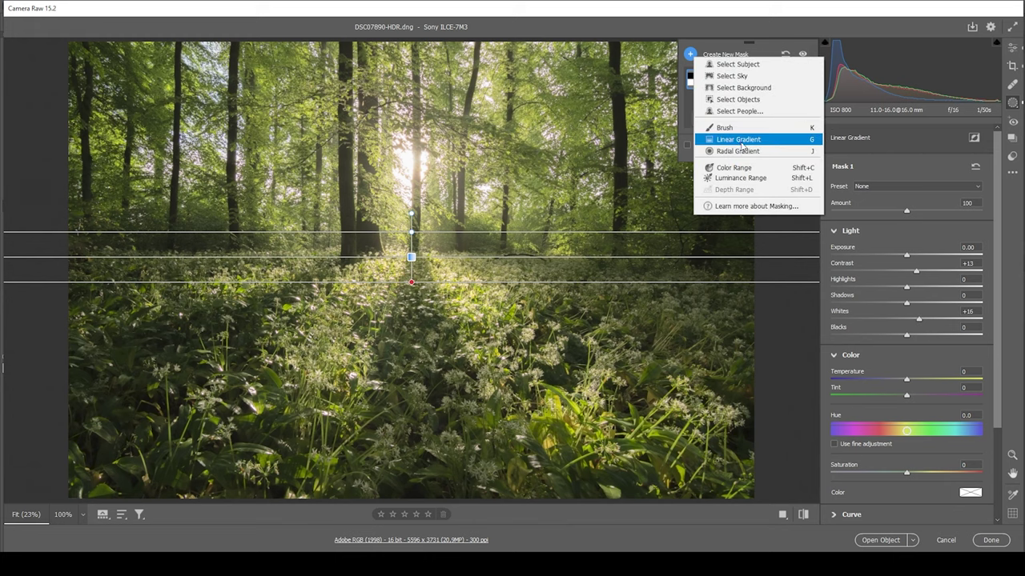
click(741, 145)
drag(418, 423, 418, 337)
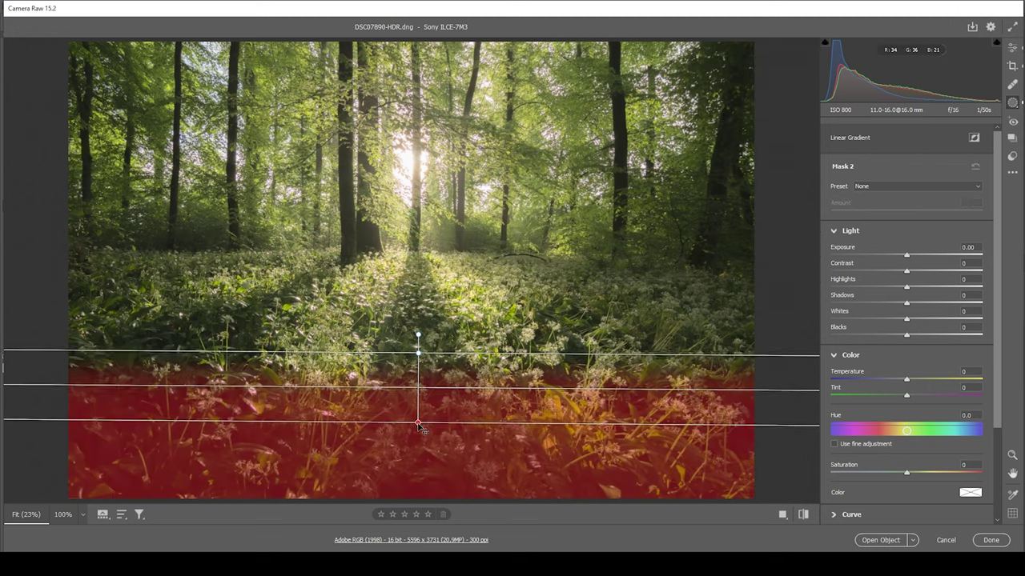
drag(418, 424, 418, 441)
drag(417, 352, 418, 334)
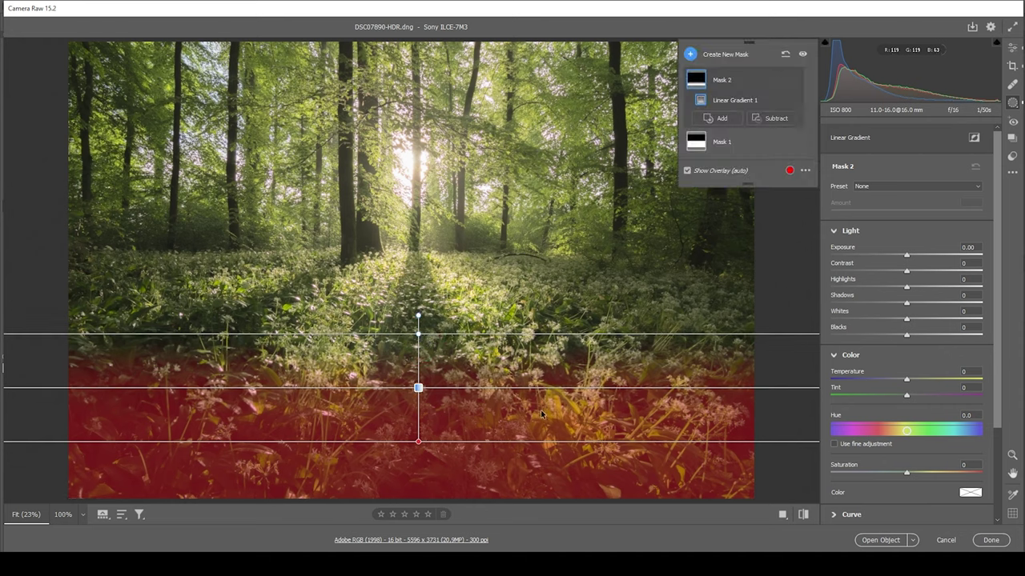
- Hide the red mask overlay and raise Mask 2's Clarity to +33
scroll(917, 352, down, 3)
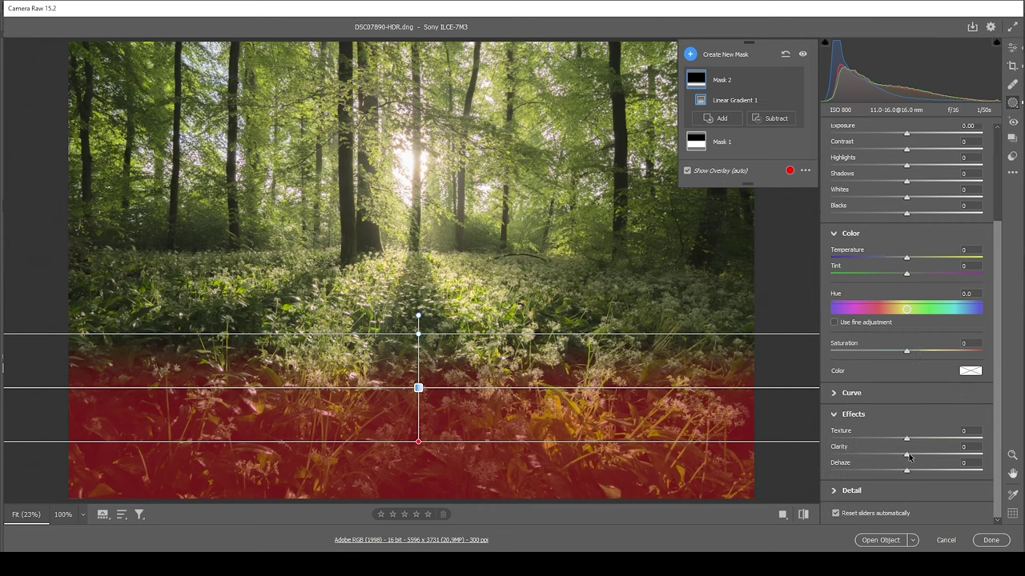
click(907, 454)
drag(907, 454, 934, 453)
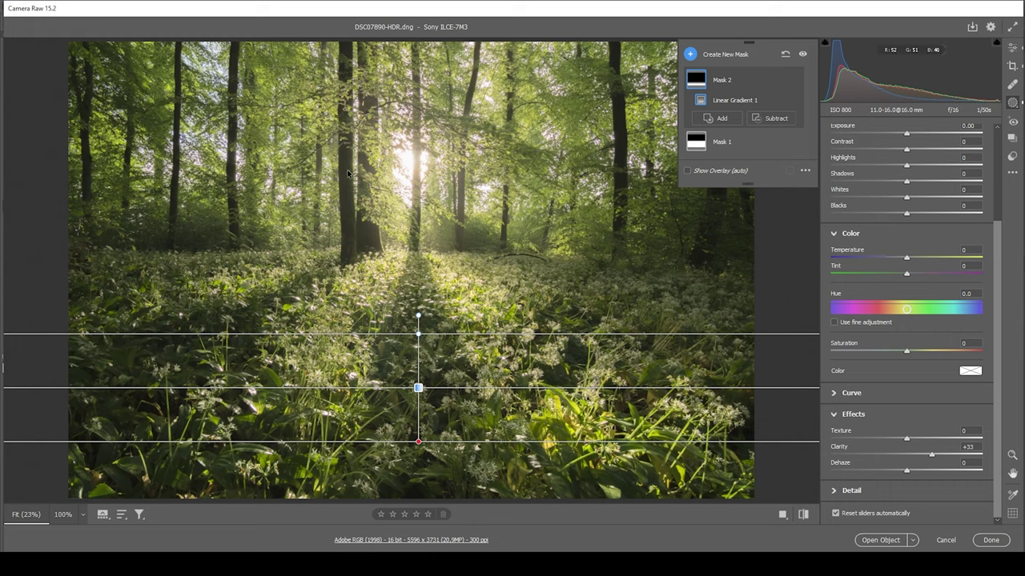
click(1012, 48)
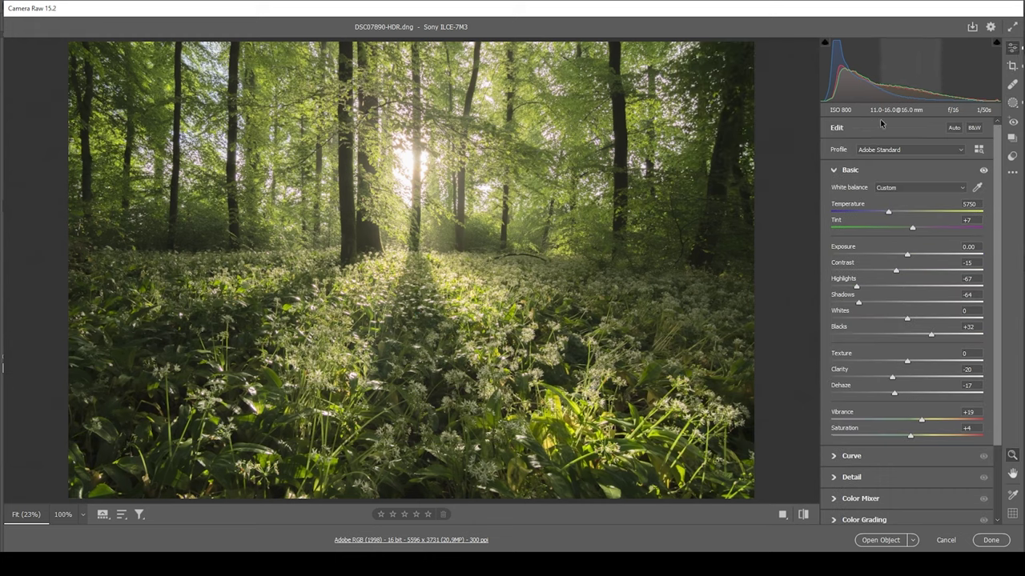
- In the HSL Color Mixer, boost the Greens' saturation to +23
click(833, 171)
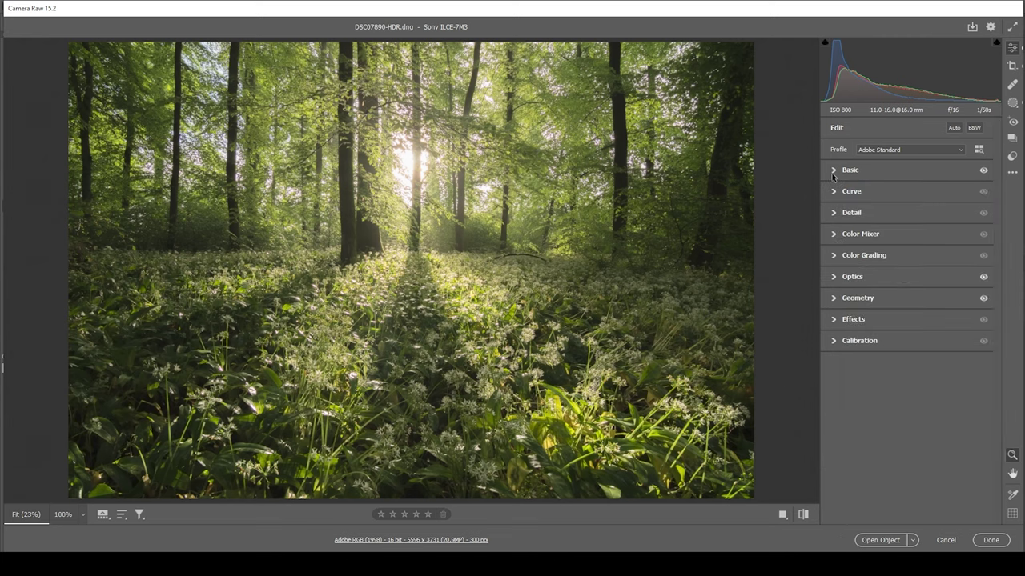
click(834, 236)
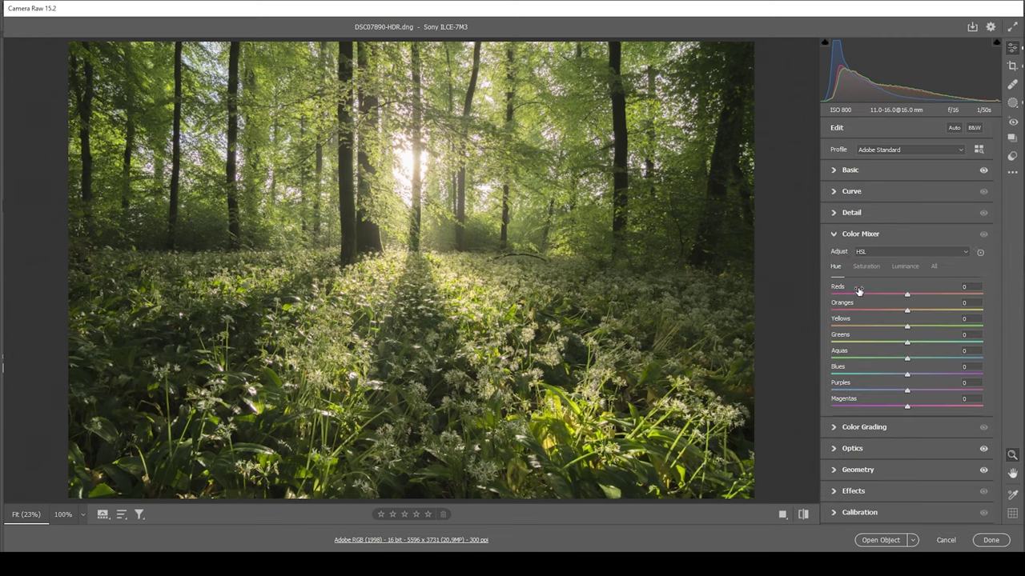
click(865, 271)
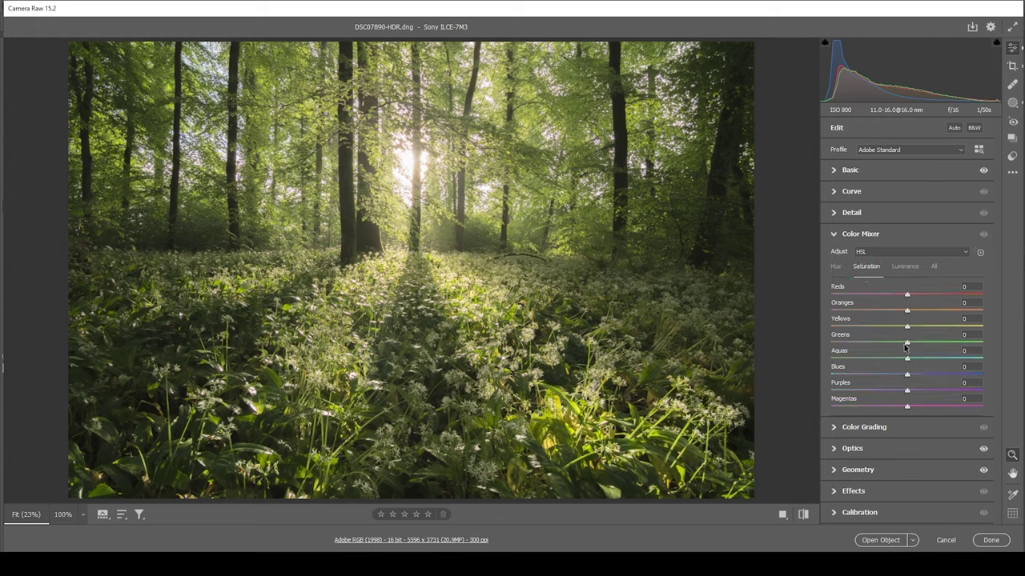
drag(908, 345, 910, 345)
drag(913, 345, 925, 345)
- Darken the Greens' luminance to -26 and open the edited image in Photoshop
click(905, 267)
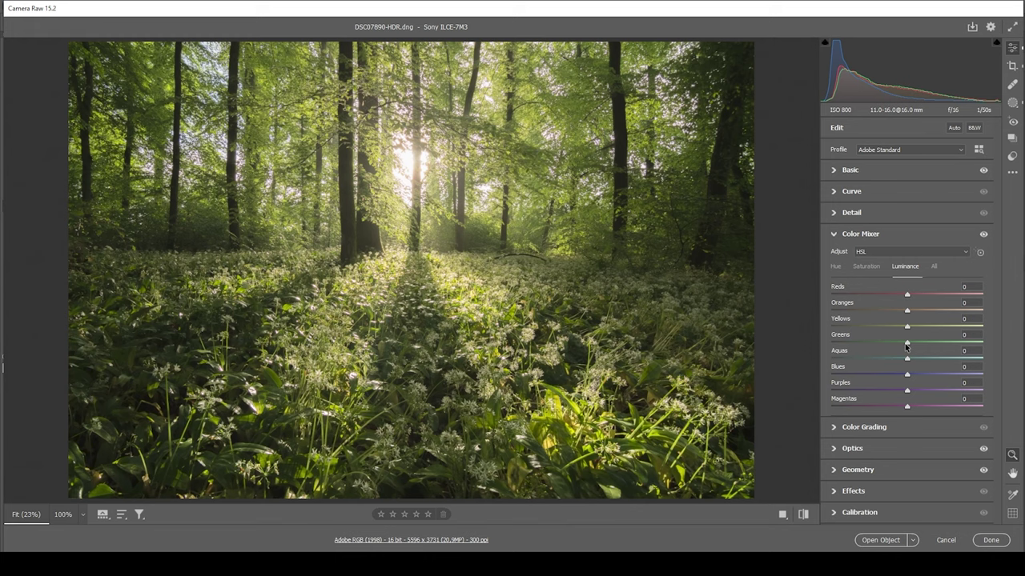
drag(907, 347, 893, 346)
drag(888, 344, 889, 344)
click(867, 235)
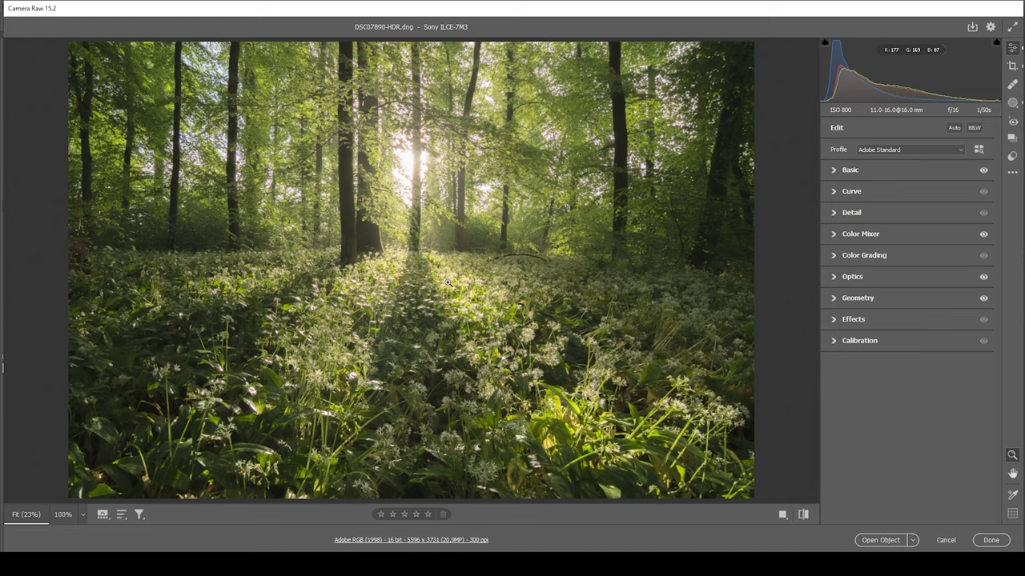
click(880, 540)
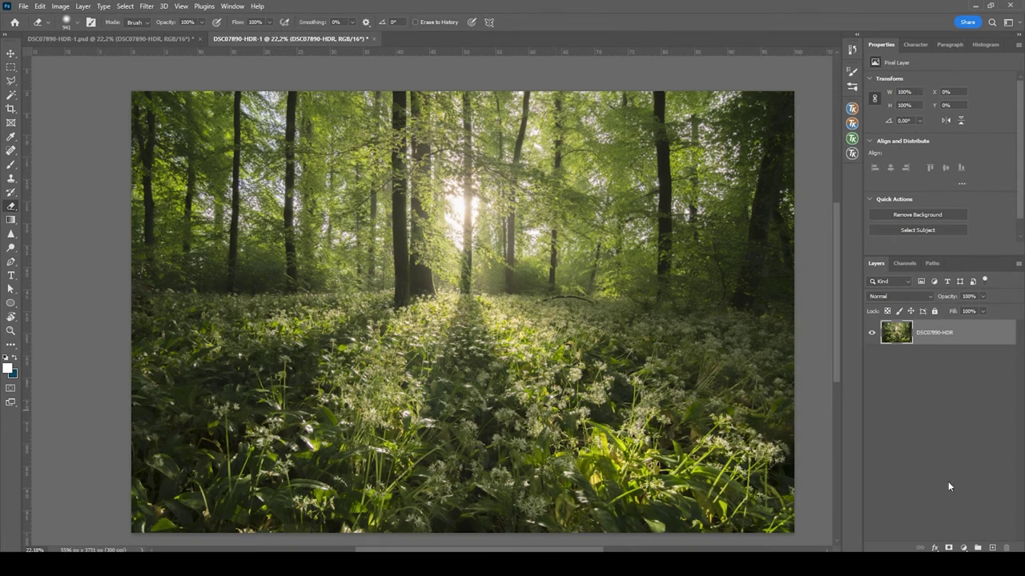
- Add a new empty layer above the photo set to Overlay blend mode
click(992, 547)
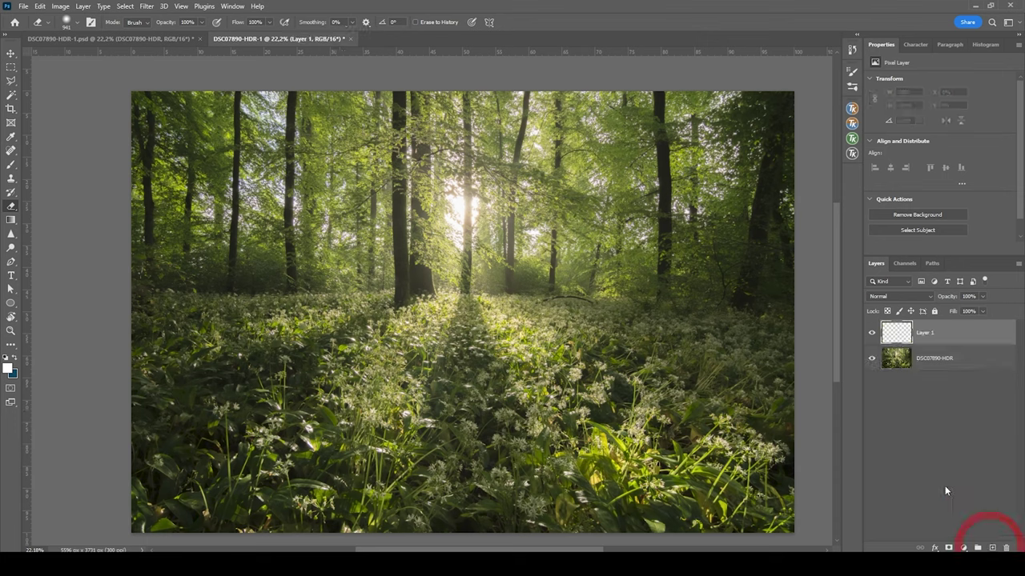
click(888, 298)
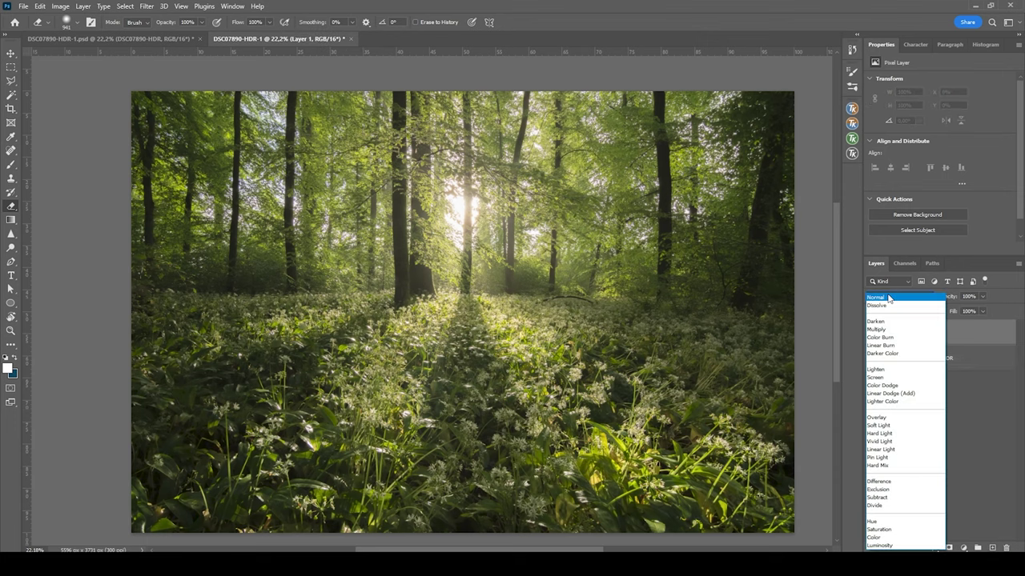
click(877, 418)
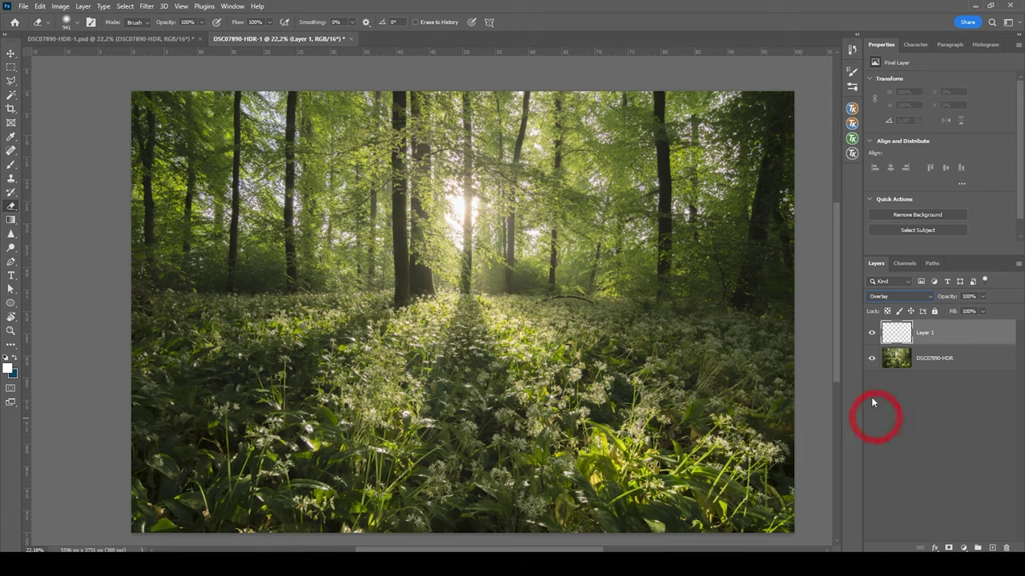
- Mask Layer 1 with a luminosity selection of the photo's bright areas
click(897, 361)
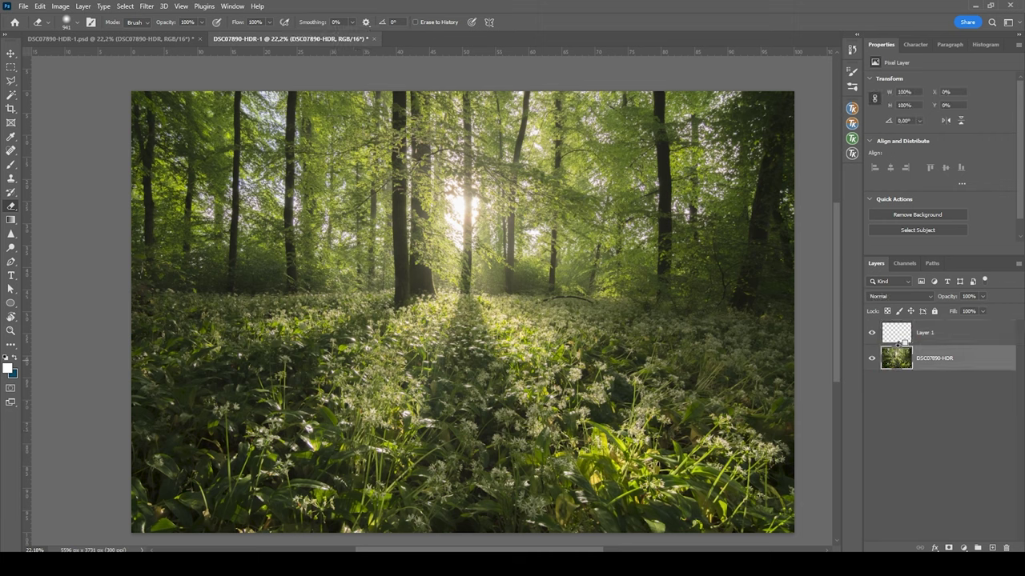
key(ctrl+alt+2)
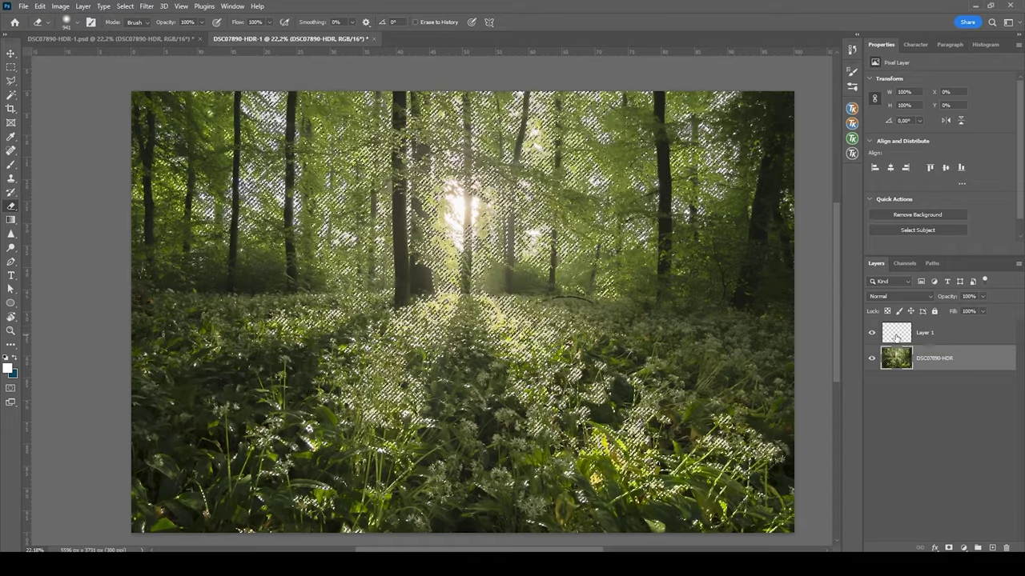
click(896, 339)
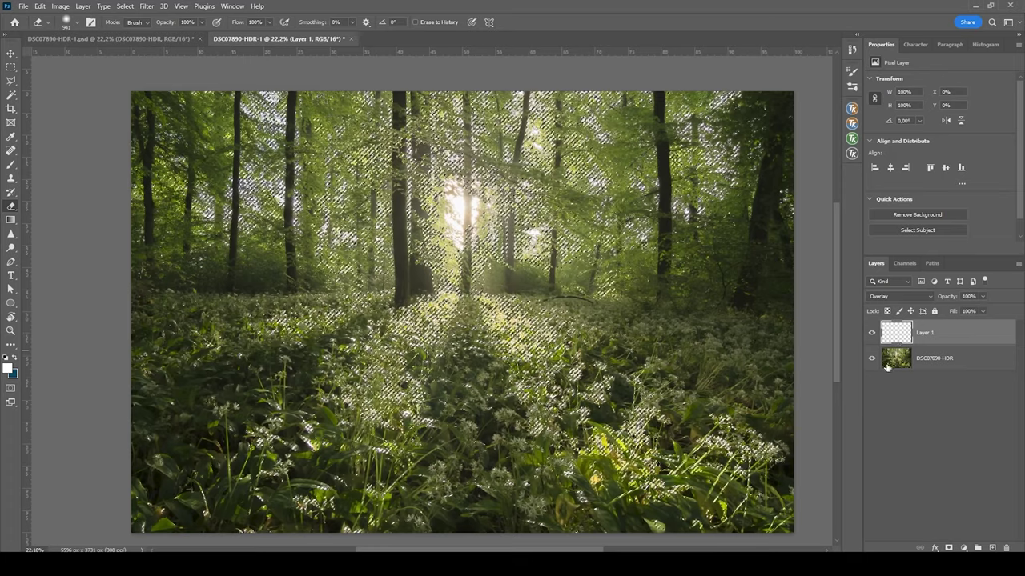
click(950, 547)
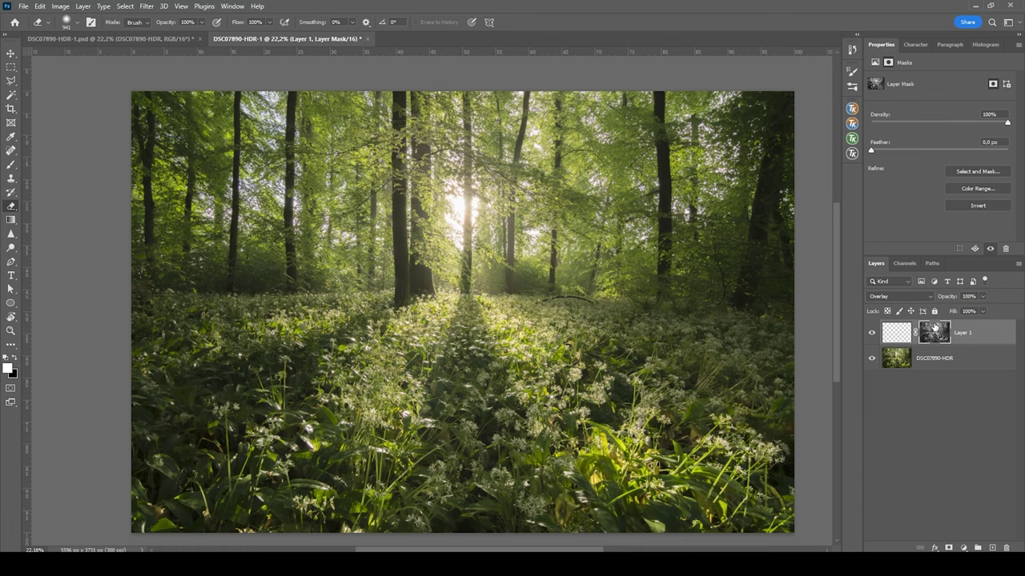
click(898, 334)
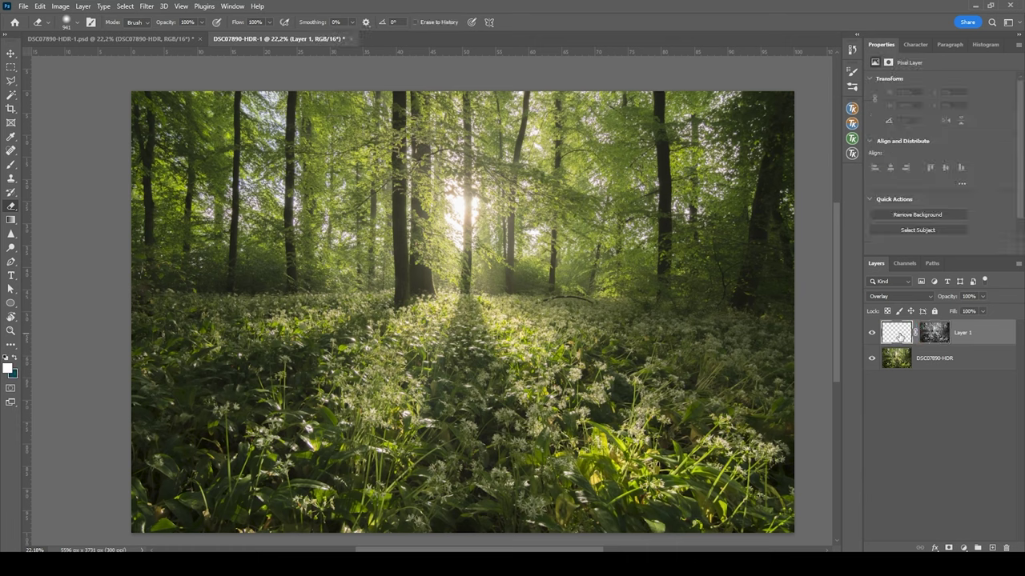
click(900, 336)
- Set up the Brush with a new foreground colour at 12% opacity
key(b)
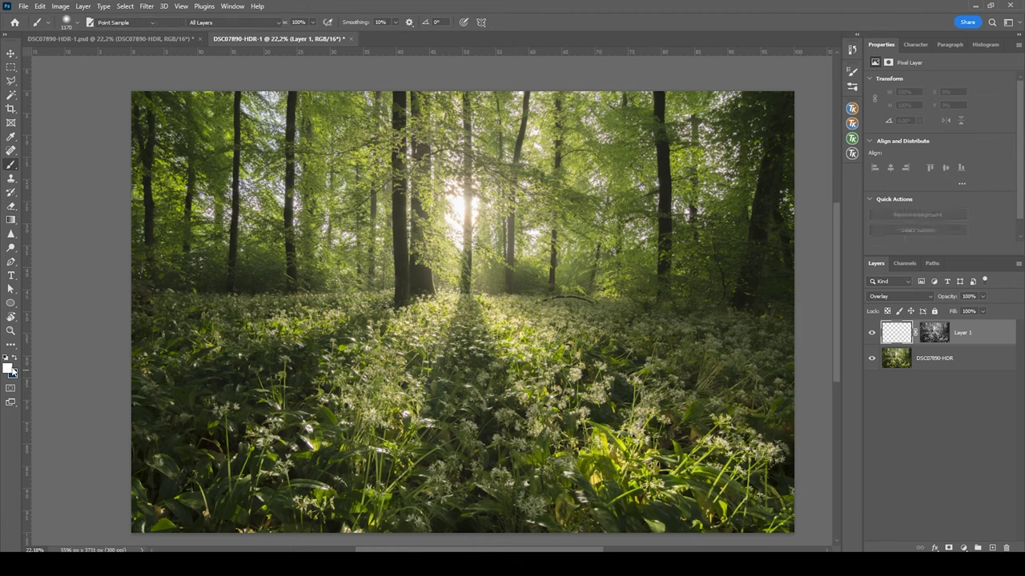
click(8, 368)
click(926, 220)
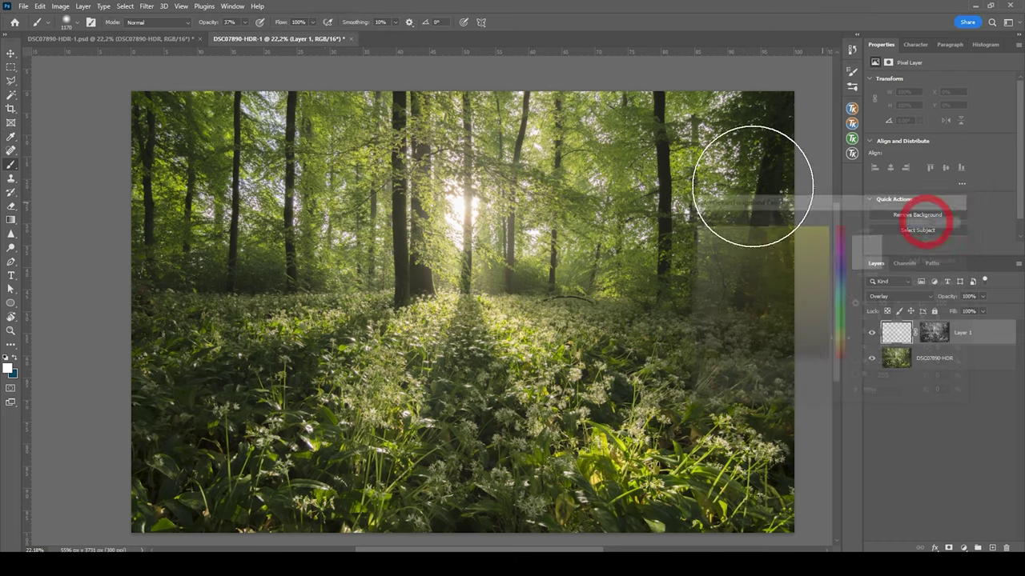
click(244, 22)
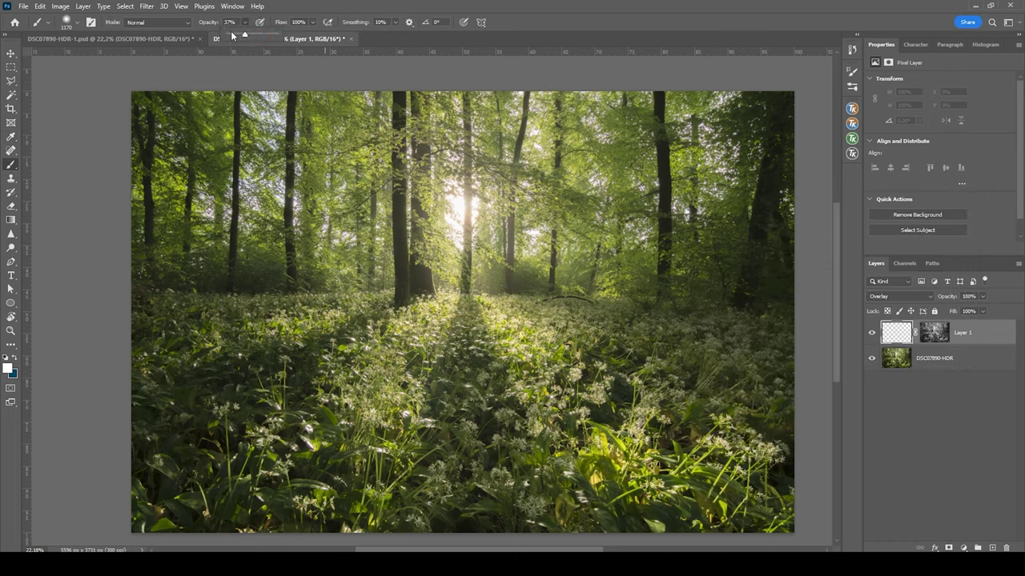
click(232, 36)
- Paint soft dodging strokes over the lower-left and left-edge foreground, then stamp visible layers into a new layer
key(bracketleft)
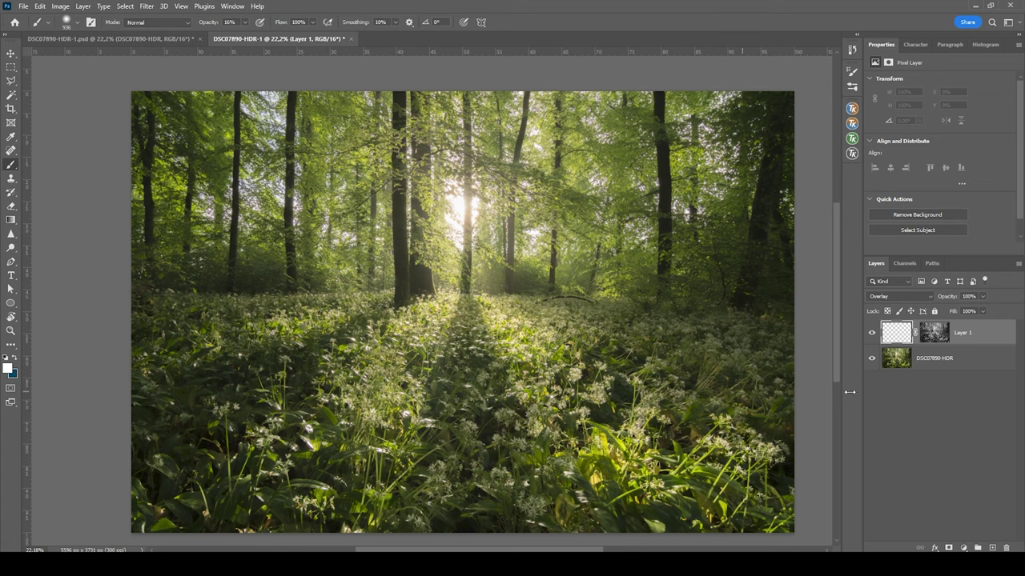
alt+right_click(345, 413)
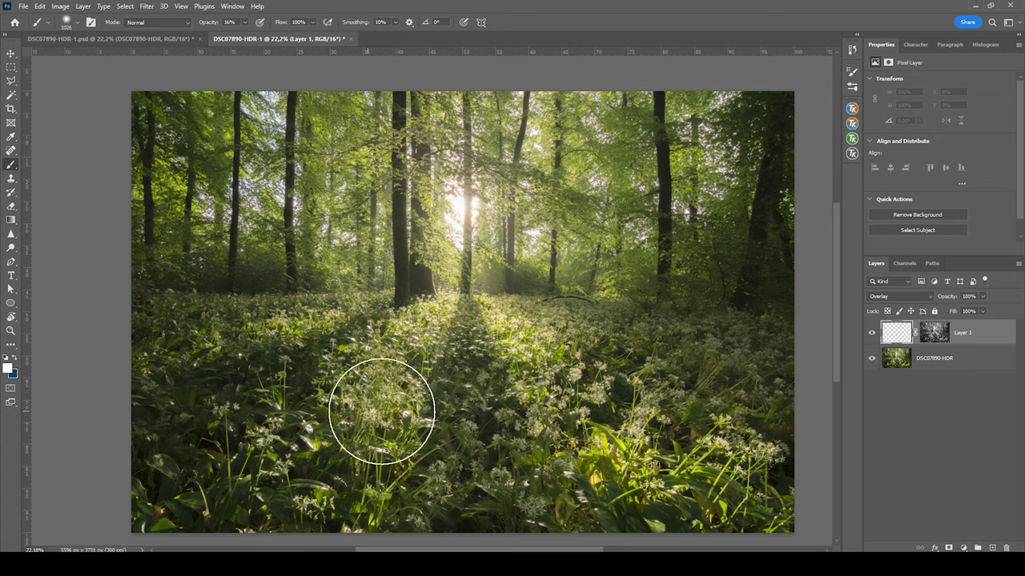
alt+right_click(366, 405)
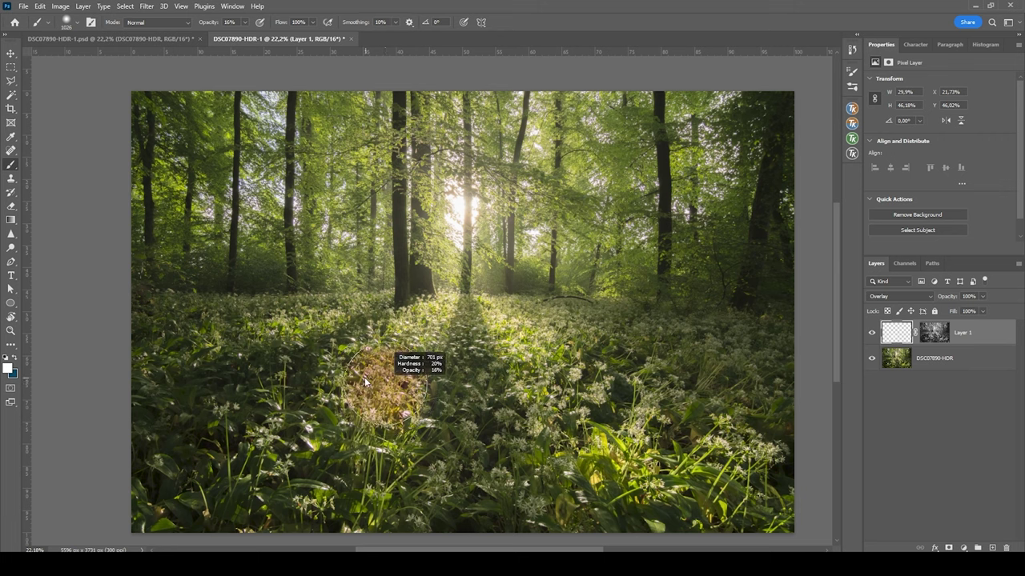
alt+right_click(423, 338)
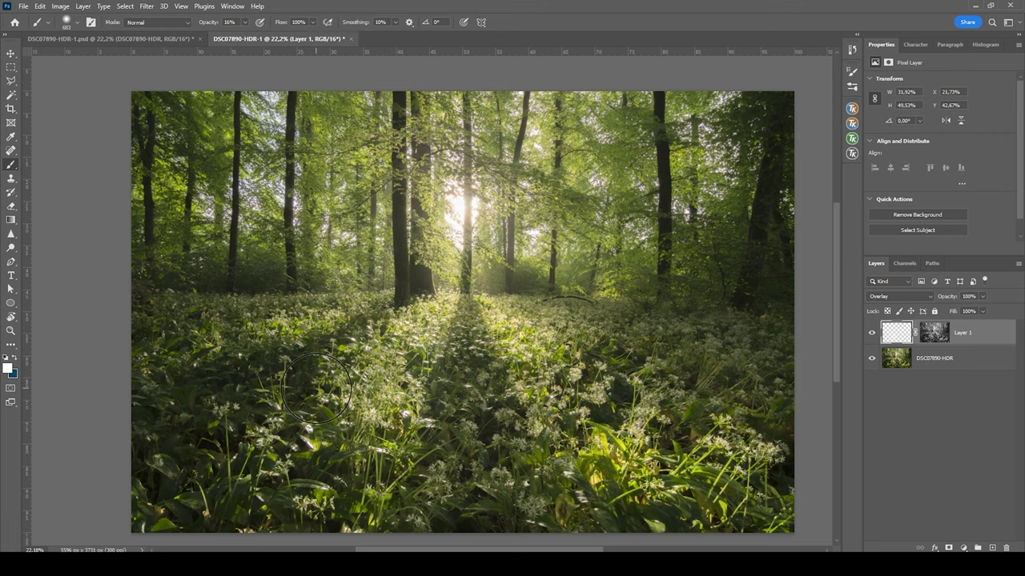
mouse_move(317, 388)
mouse_down()
mouse_move(257, 444)
mouse_move(212, 461)
mouse_move(272, 392)
mouse_move(317, 448)
mouse_move(443, 446)
mouse_move(557, 366)
mouse_up()
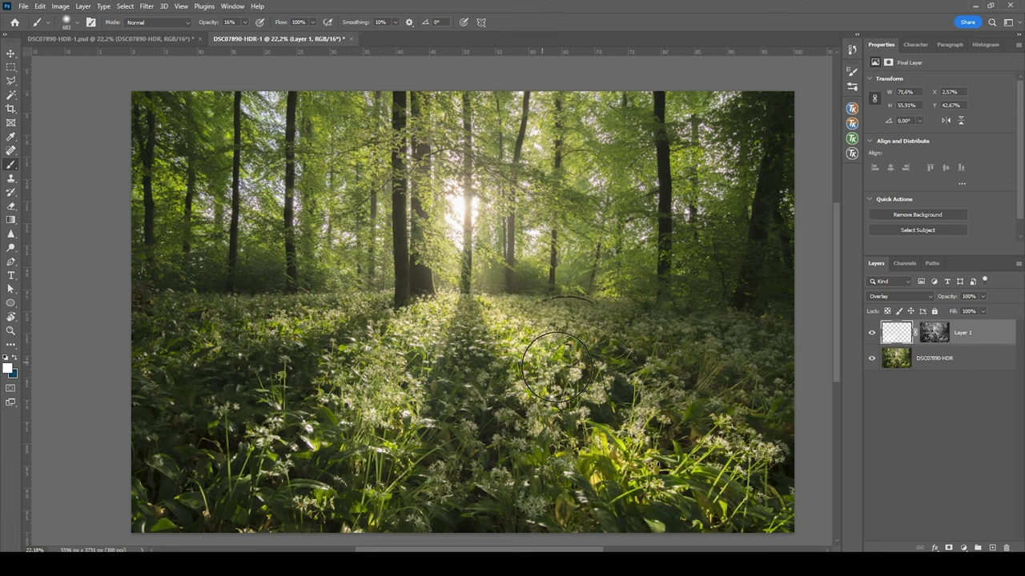
alt+right_click(652, 423)
drag(704, 448, 545, 398)
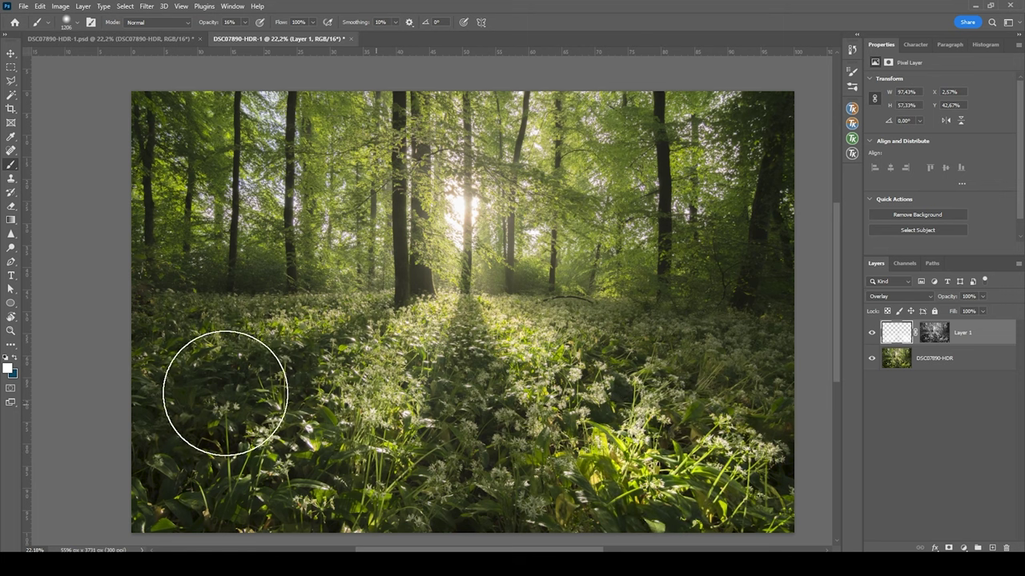
mouse_move(168, 402)
mouse_down()
mouse_move(200, 423)
mouse_move(239, 382)
mouse_move(153, 416)
mouse_move(279, 389)
mouse_up()
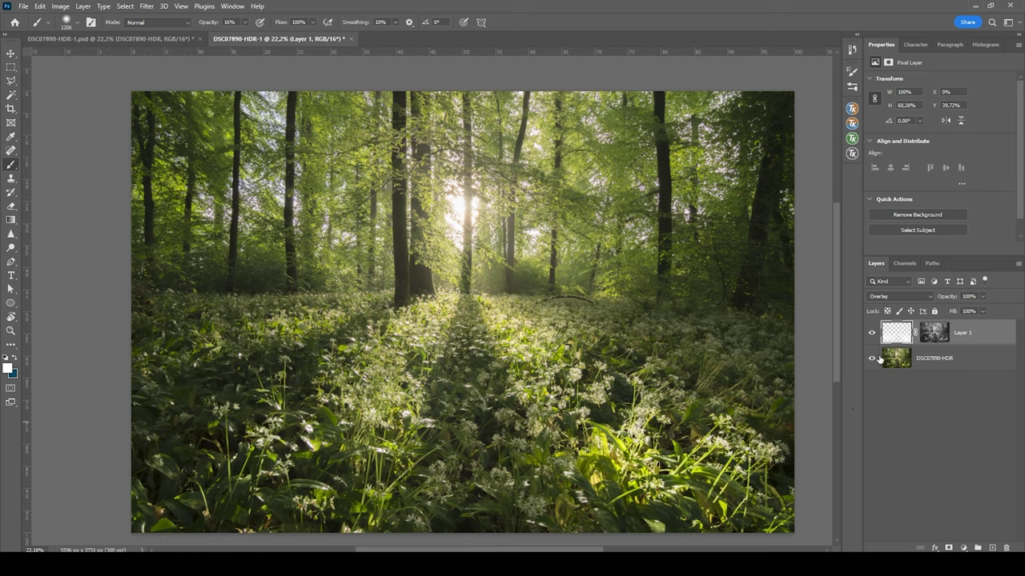
mouse_move(264, 347)
mouse_down()
mouse_move(216, 348)
mouse_move(338, 320)
mouse_move(152, 347)
mouse_move(801, 476)
mouse_up()
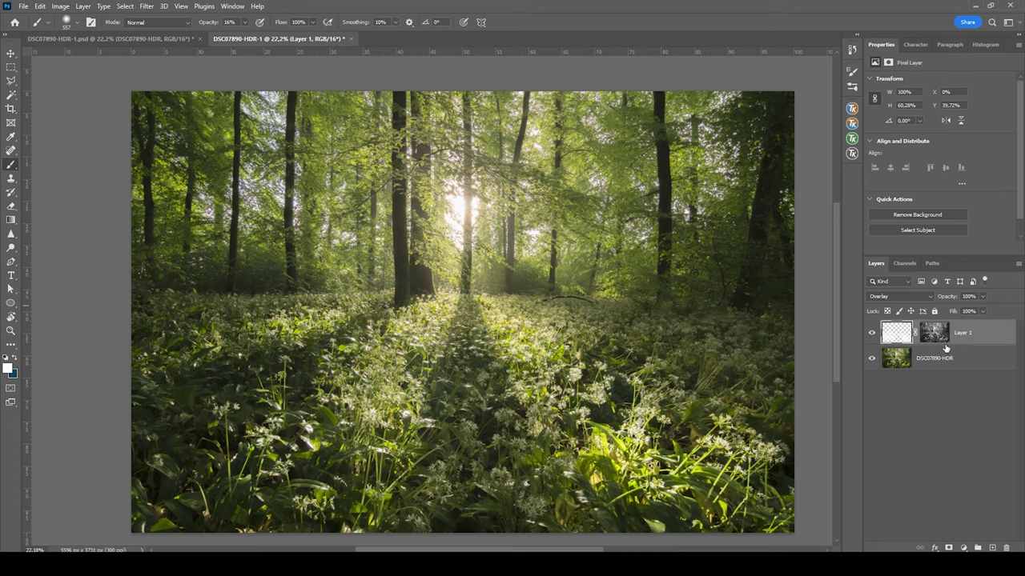
key(ctrl+shift+alt+e)
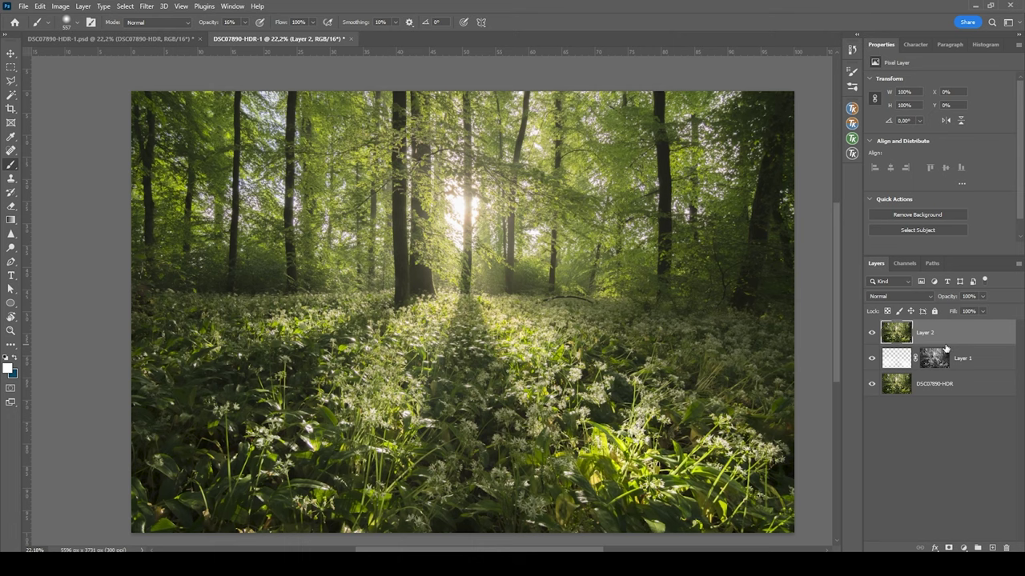
- Heal away the fallen branch on Layer 2 with the Spot Healing Brush
click(10, 151)
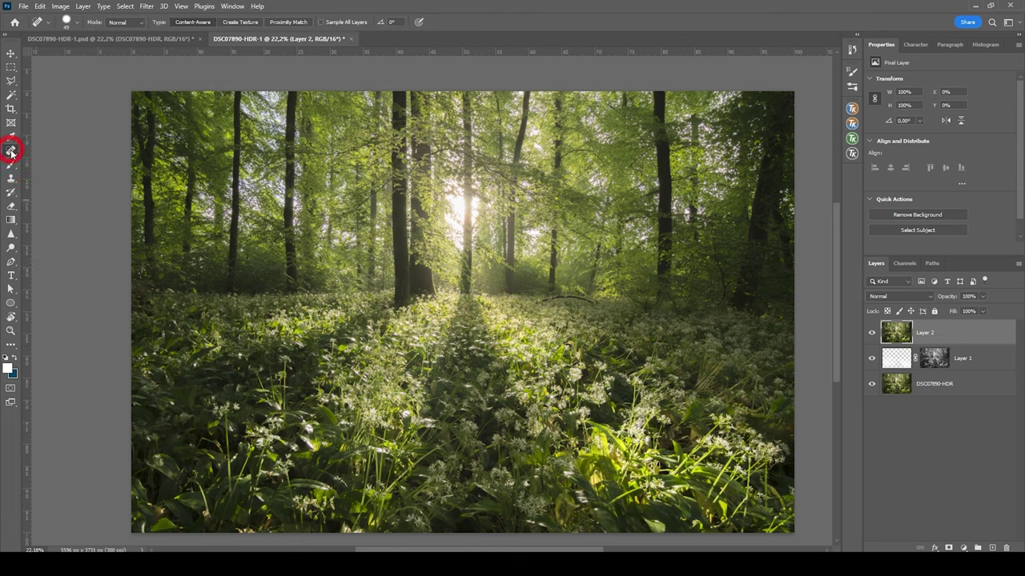
scroll(608, 295, up, 5)
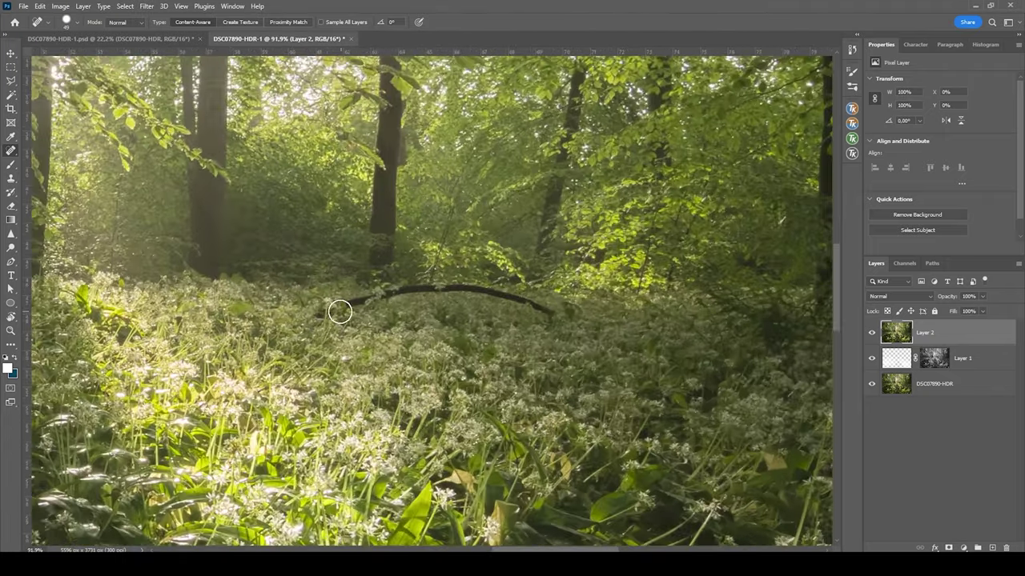
mouse_move(312, 314)
mouse_down()
mouse_move(413, 292)
mouse_move(514, 297)
mouse_move(557, 313)
mouse_up()
scroll(521, 370, down, 4)
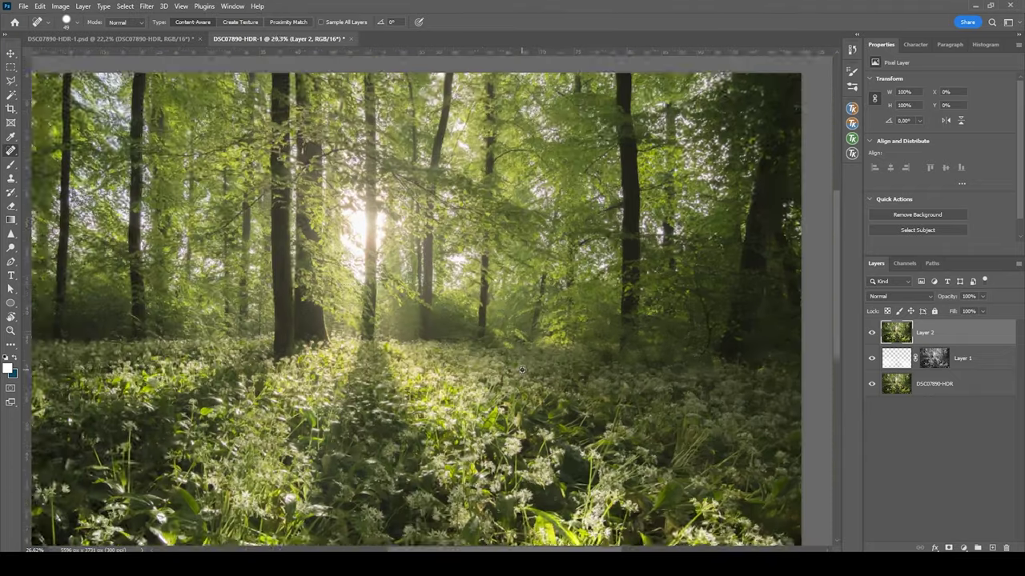
scroll(521, 370, down, 2)
scroll(451, 401, up, 3)
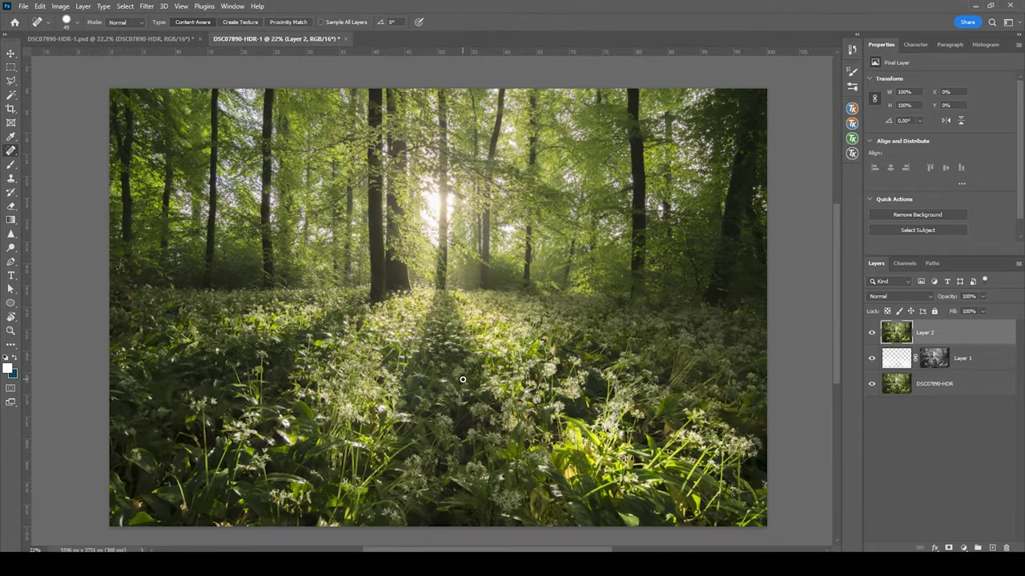
click(147, 7)
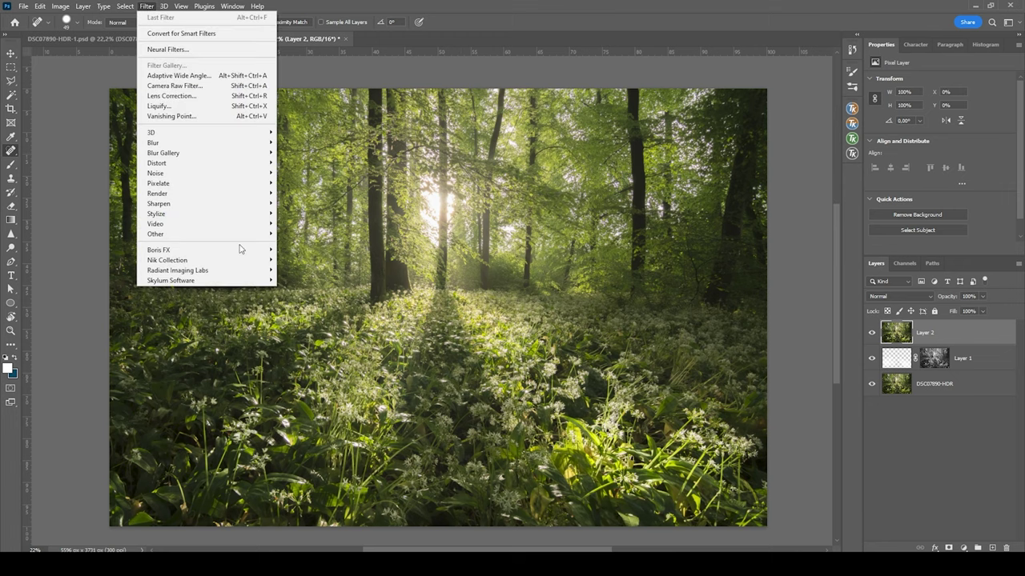
- Apply Color Efex Pro 4 Glamour Glow (Glow 40%, Saturation -20%, Warmth 12%) after a before/after comparison
mouse_move(239, 261)
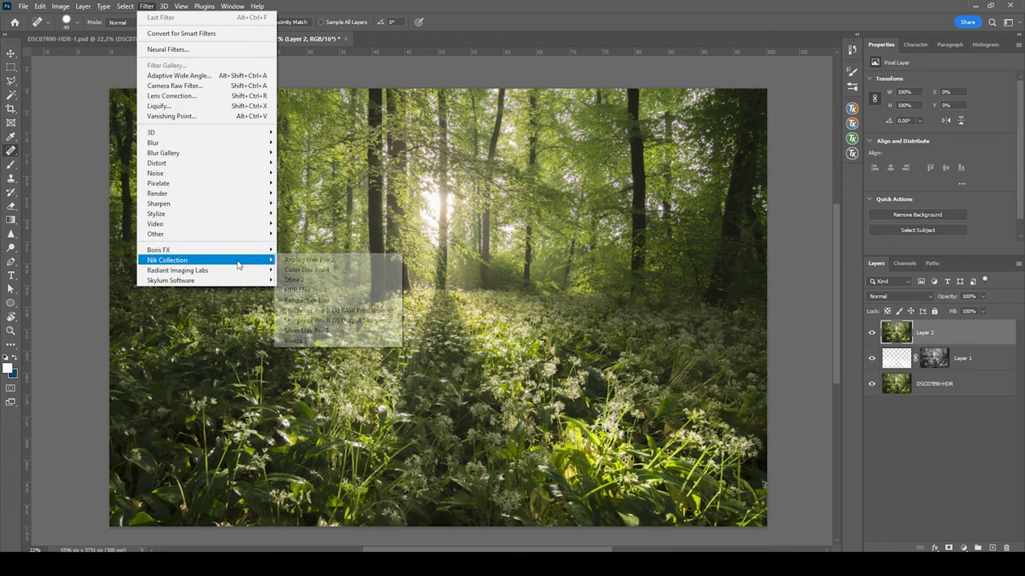
click(318, 273)
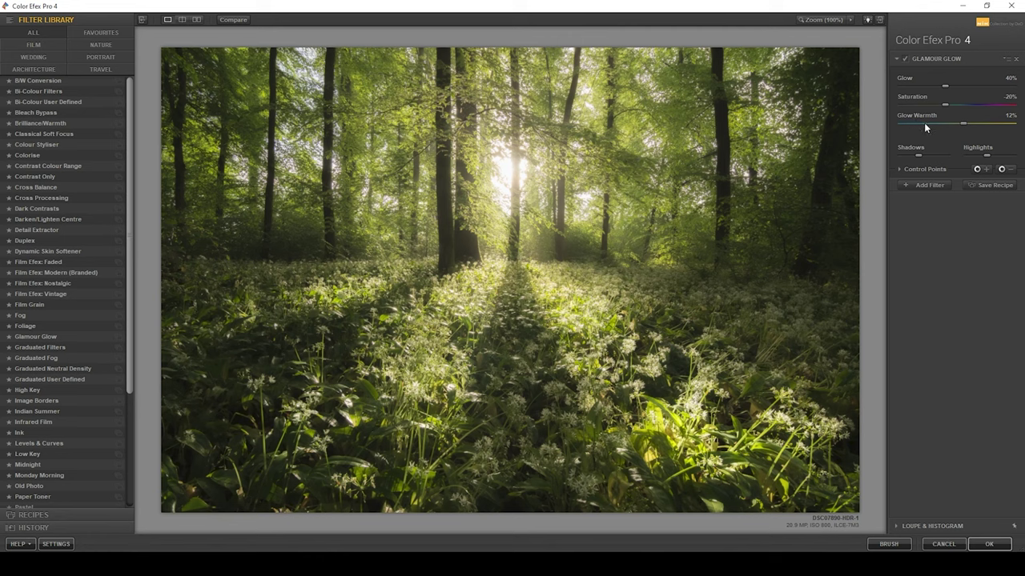
click(906, 60)
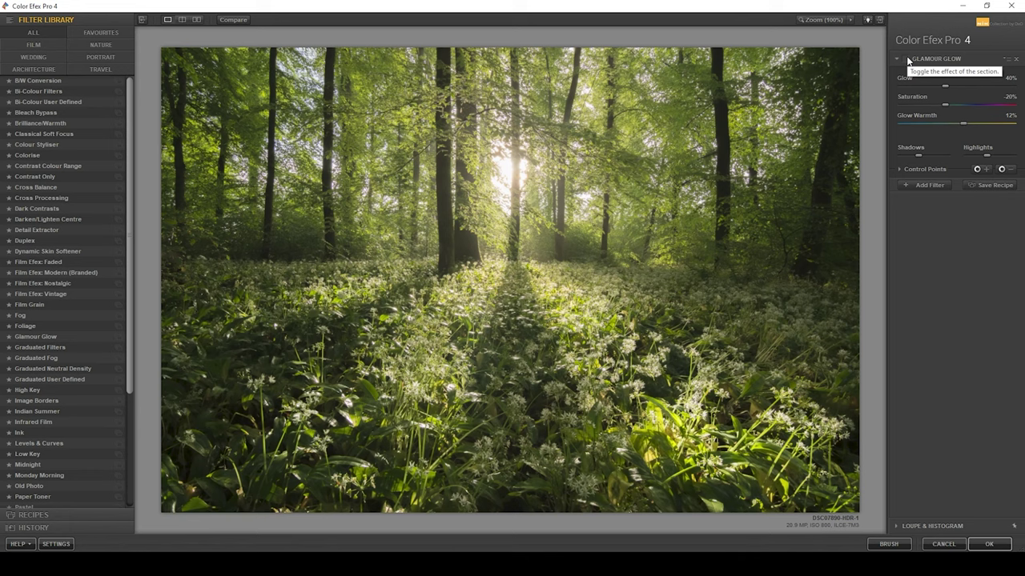
click(907, 60)
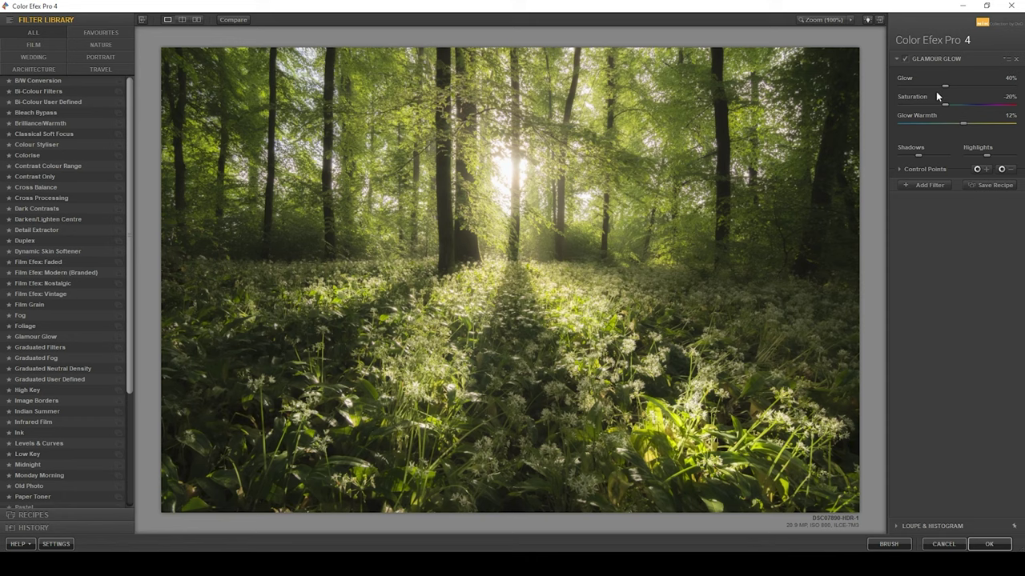
click(991, 544)
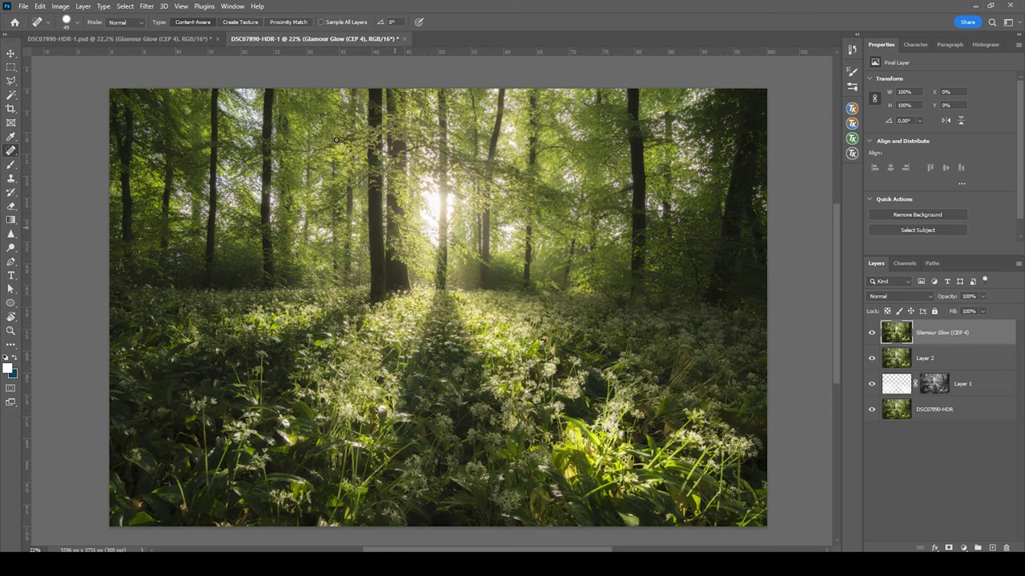
- Lower the Glamour Glow (CEP 4) layer's opacity to 50%
click(983, 296)
drag(981, 311, 960, 312)
click(876, 334)
click(965, 548)
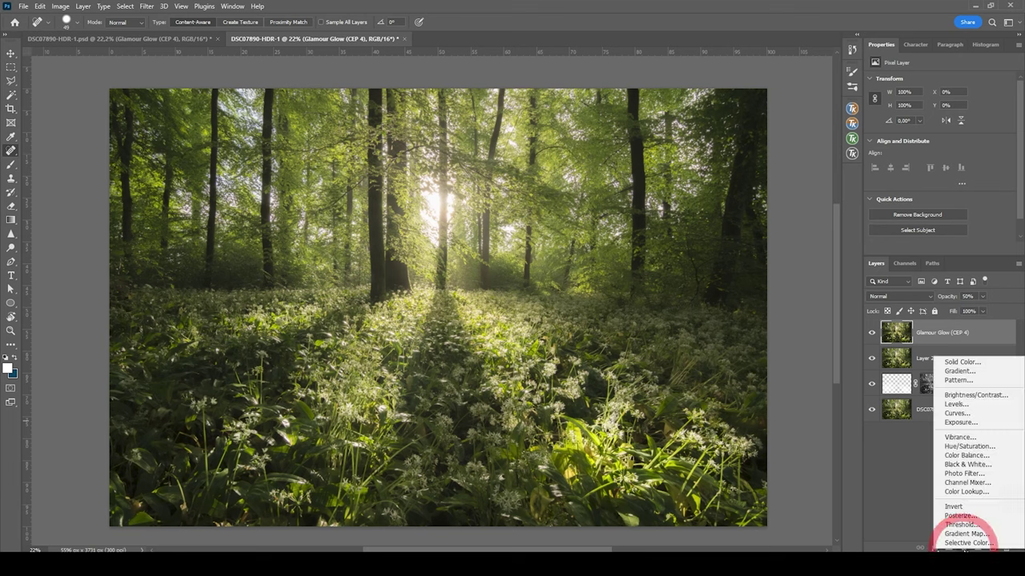
- Add a Vibrance +11 adjustment layer and invert its mask to black
click(977, 438)
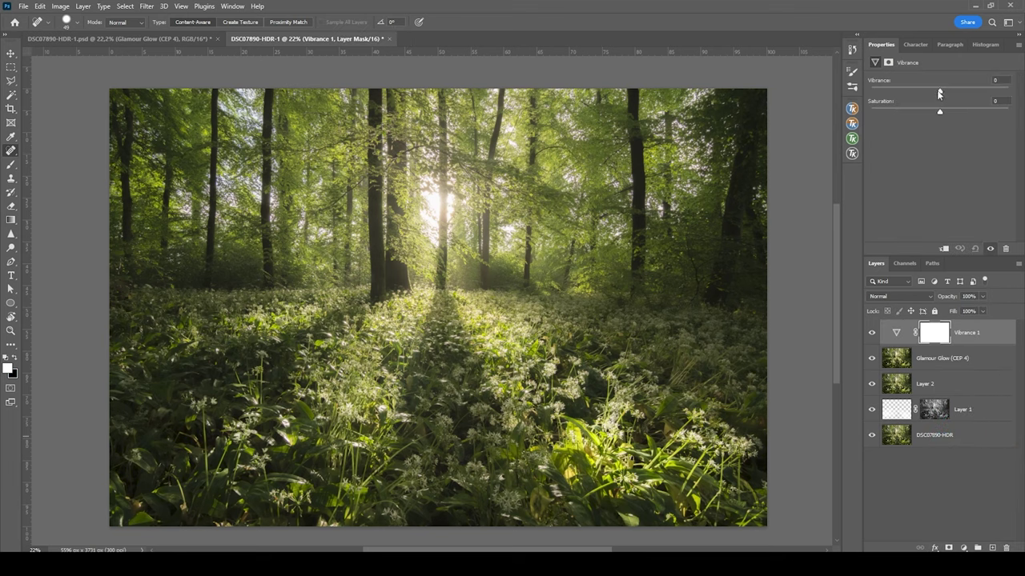
drag(939, 93, 973, 96)
click(938, 336)
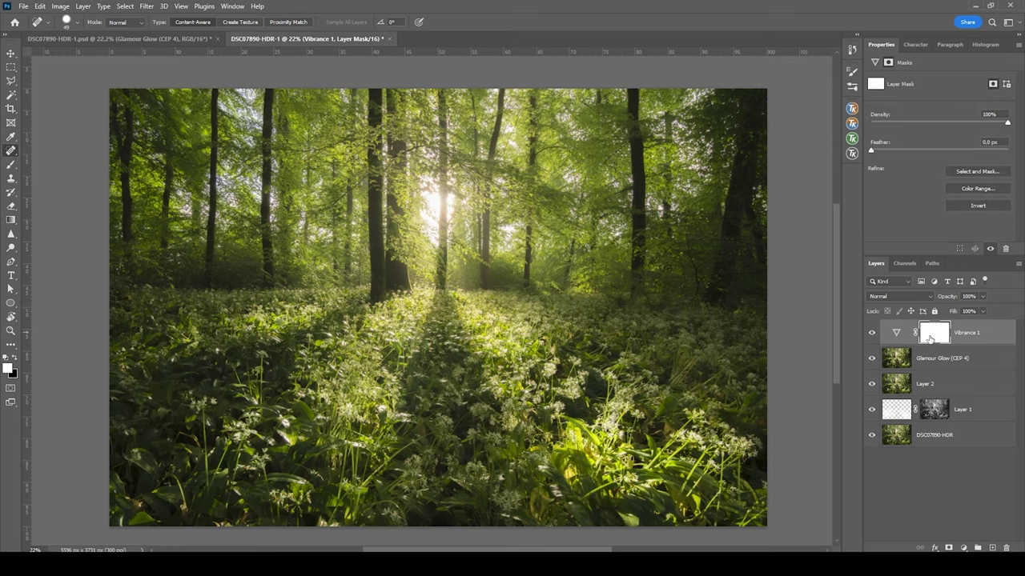
key(ctrl+i)
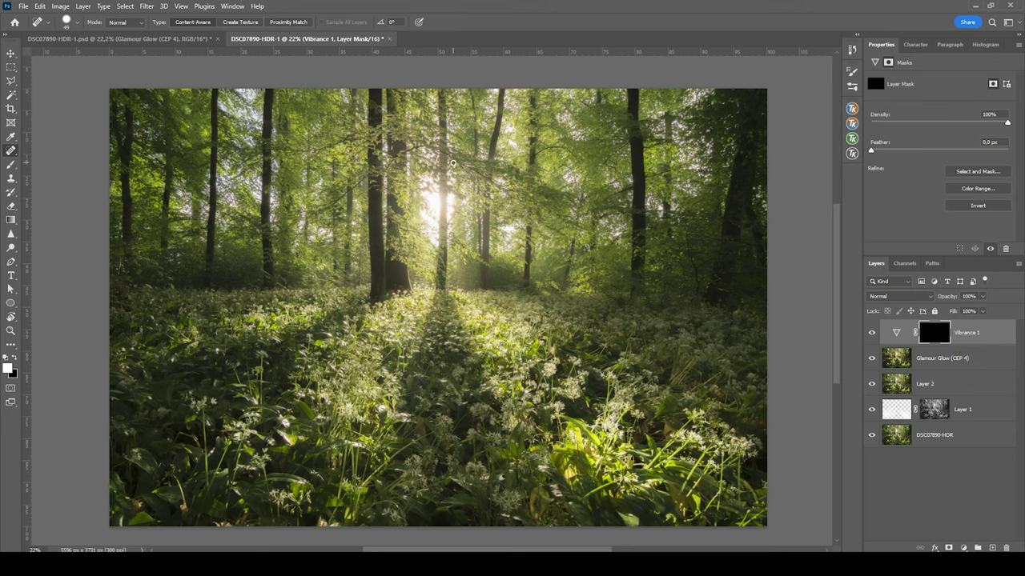
- Paint white on the Vibrance mask centre with a 52% opacity, ~1266 px brush, then compare with the layer hidden
key(b)
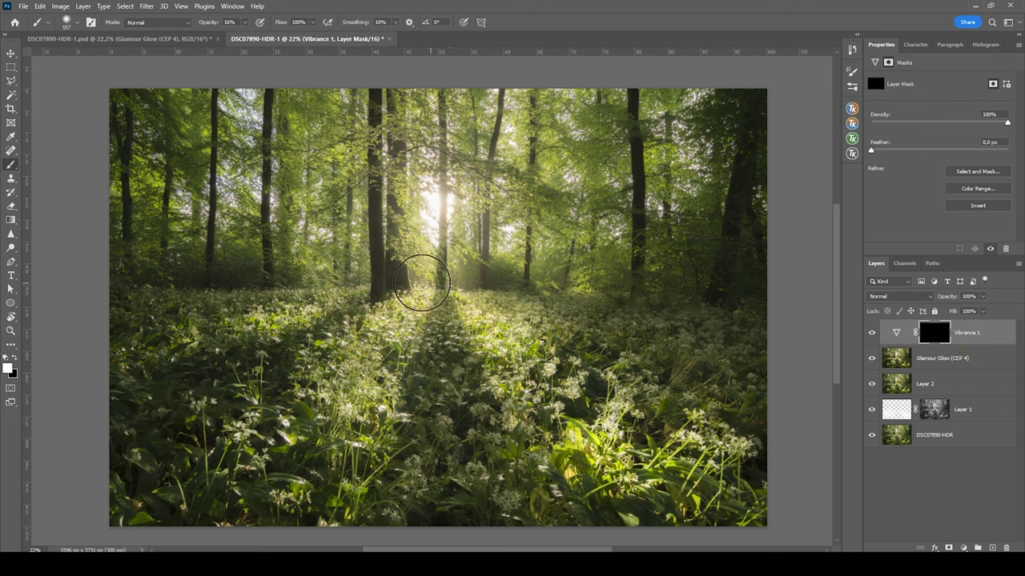
drag(449, 264, 489, 282)
click(244, 21)
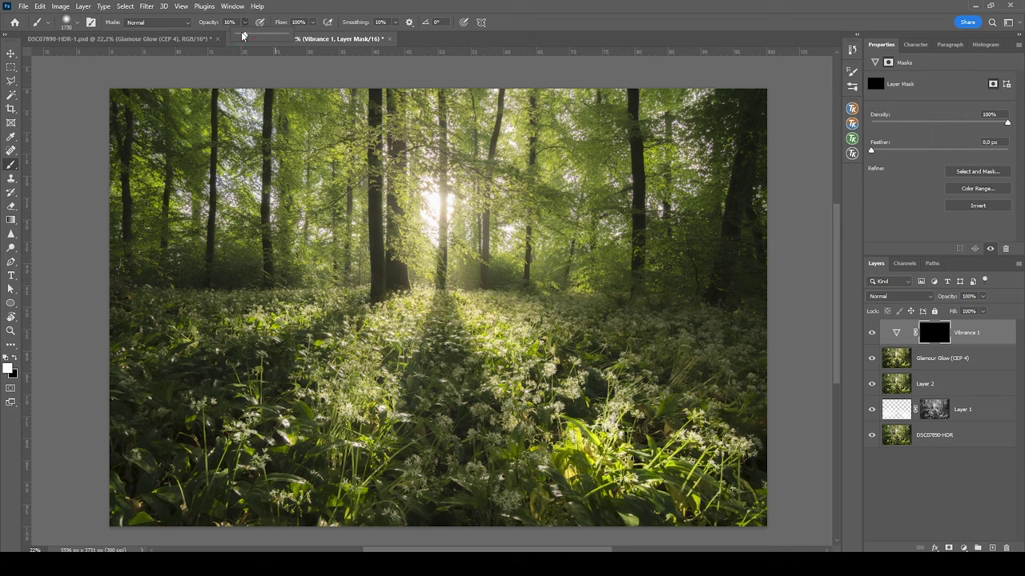
drag(243, 37, 264, 37)
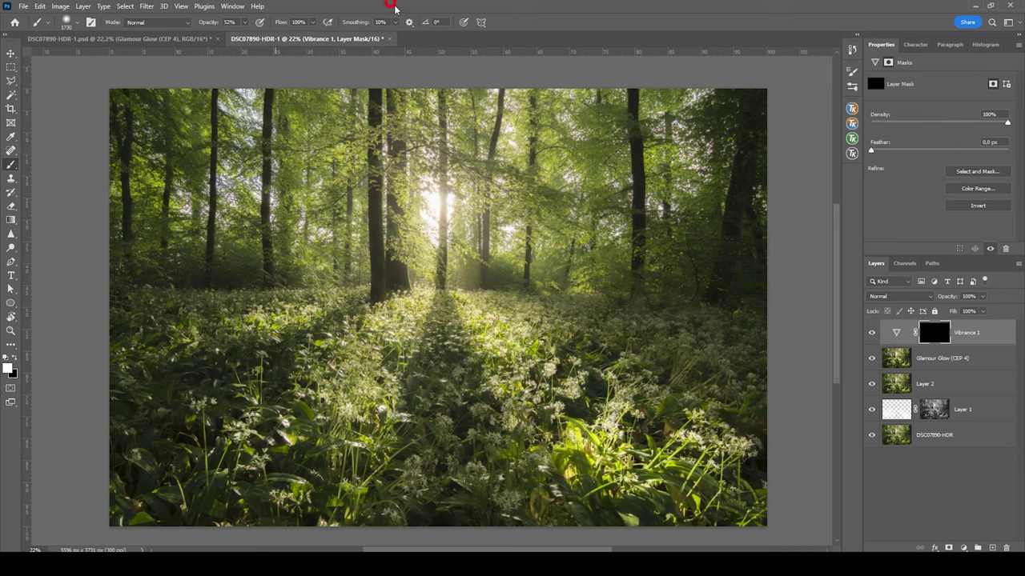
mouse_move(531, 309)
mouse_down()
mouse_move(389, 333)
mouse_move(488, 322)
mouse_move(472, 232)
mouse_move(482, 224)
mouse_move(446, 195)
mouse_move(420, 187)
mouse_move(350, 249)
mouse_move(363, 268)
mouse_move(475, 257)
mouse_move(472, 229)
mouse_move(445, 205)
mouse_up()
click(873, 334)
click(873, 334)
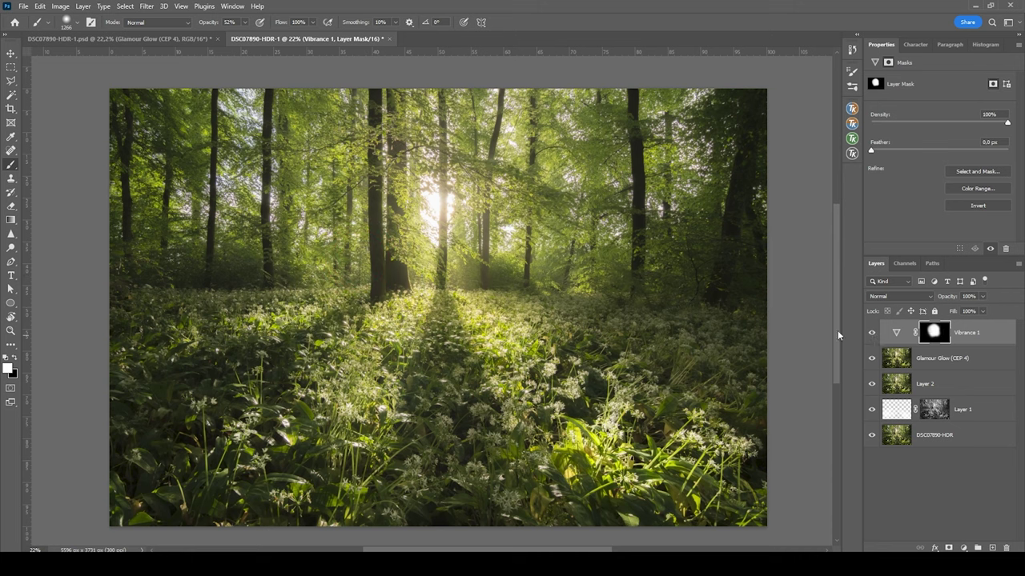